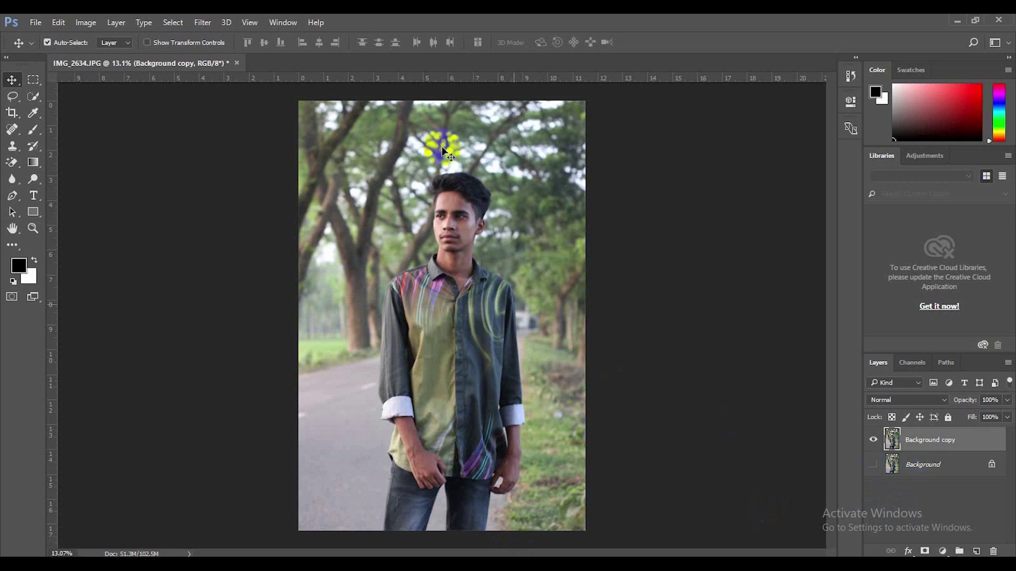
# Step: Zoom the canvas in and out, then open the Image menu to reach Adjustments
pyautogui.scroll(2, 462, 238)
pyautogui.scroll(-1, 463, 238)
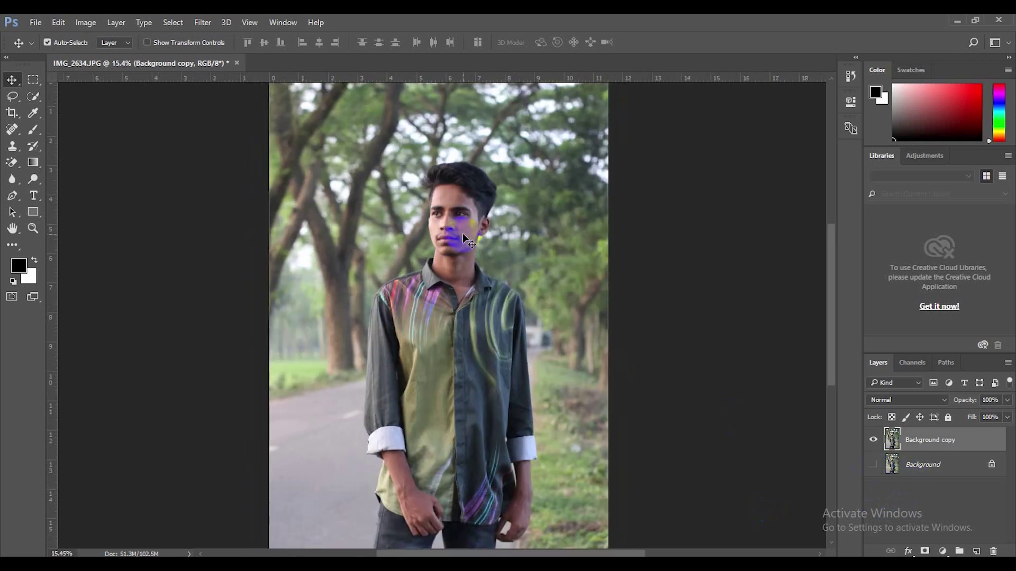
pyautogui.click(87, 22)
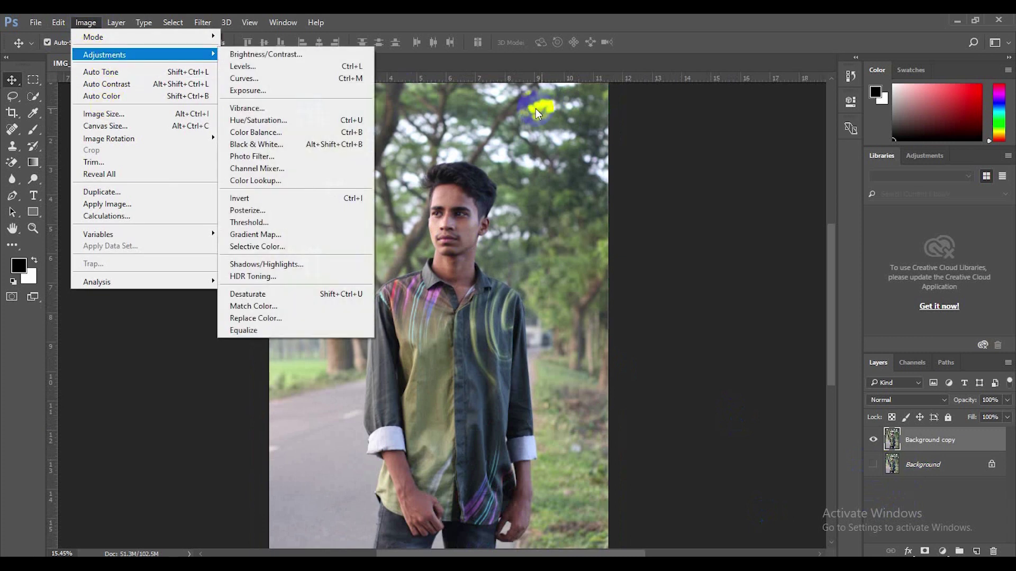
pyautogui.moveTo(104, 55)
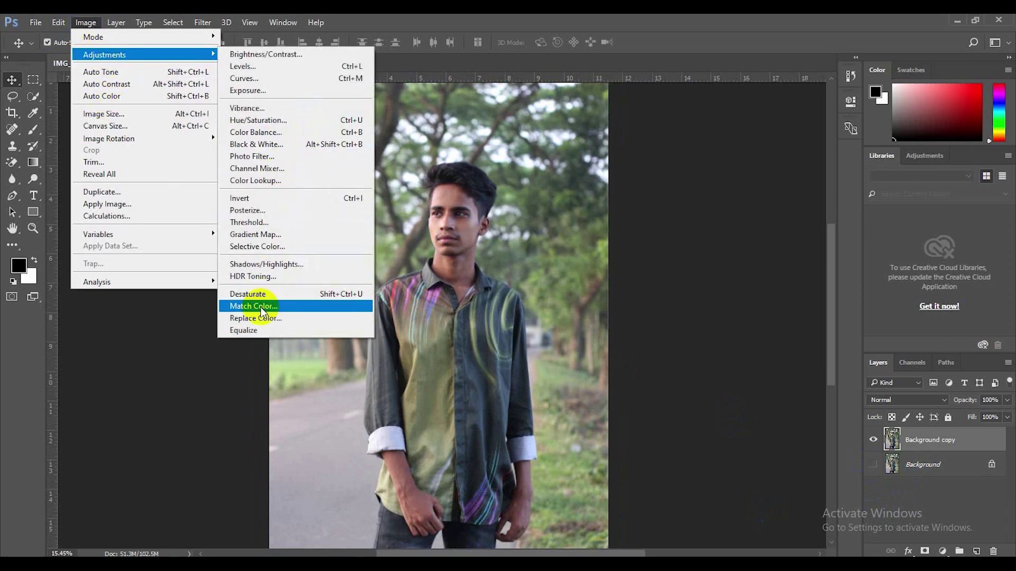
# Step: Apply Match Color with Luminance 112 and Color Intensity 104
pyautogui.click(260, 309)
pyautogui.moveTo(540, 85); pyautogui.dragTo(695, 91)
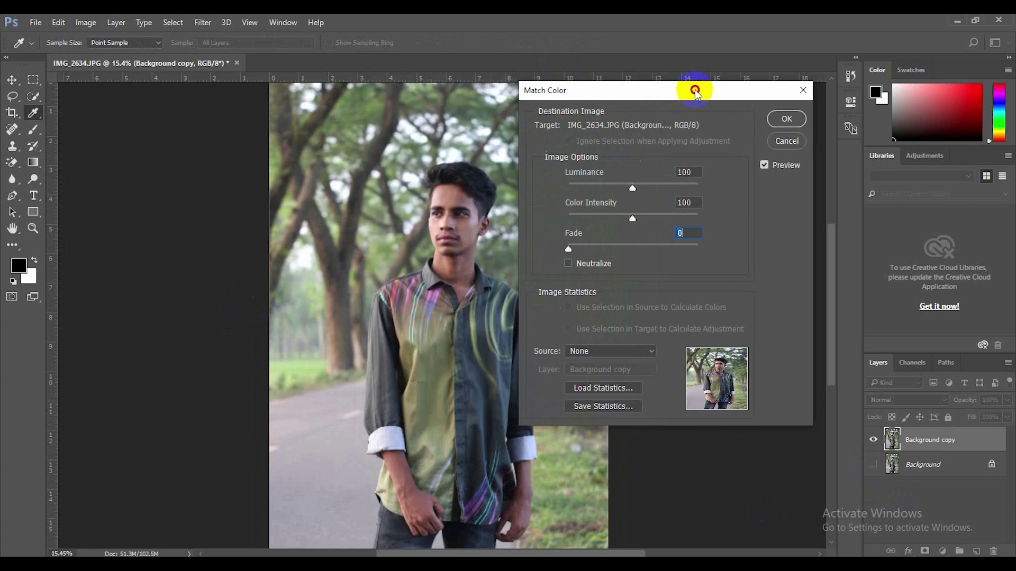
pyautogui.click(661, 183)
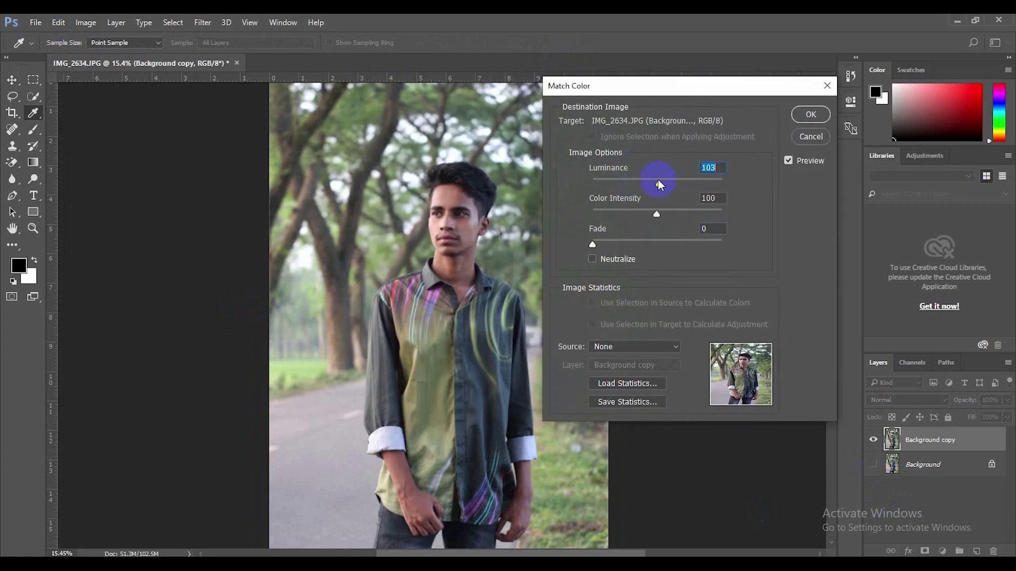
pyautogui.click(661, 214)
pyautogui.moveTo(661, 184); pyautogui.dragTo(666, 185)
pyautogui.click(802, 124)
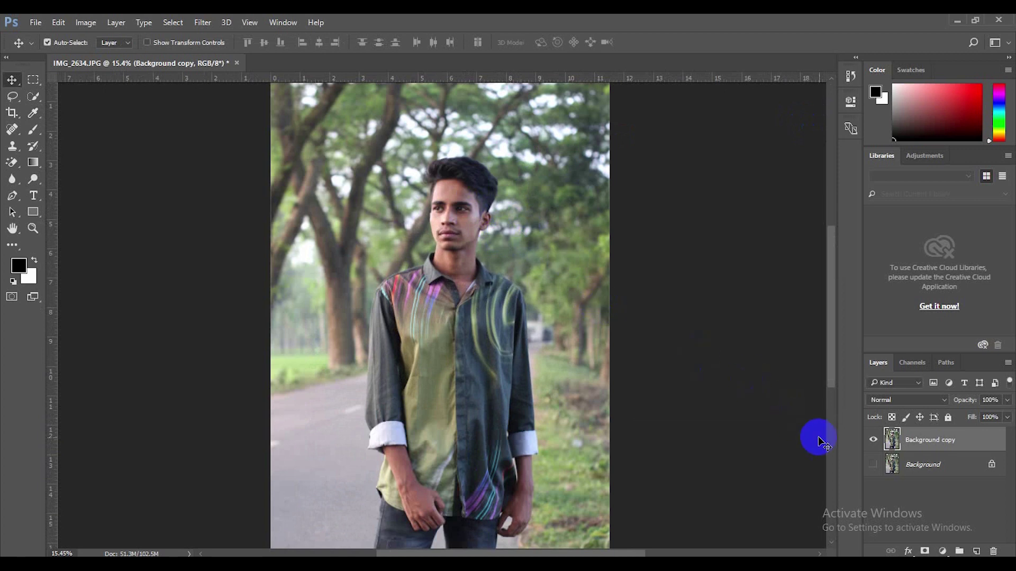
pyautogui.press('ctrl')
# Step: Merge the copy and Background with Merge Layers, duplicate the result, and hide the original
pyautogui.keyDown('ctrl'); pyautogui.click(919, 465); pyautogui.keyUp('ctrl')
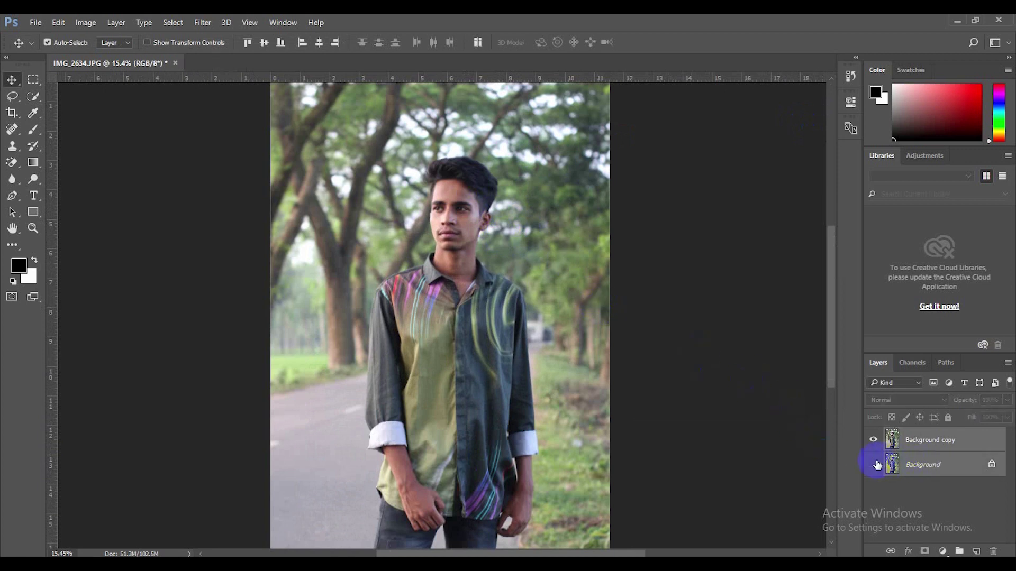
pyautogui.rightClick(917, 457)
pyautogui.click(917, 387)
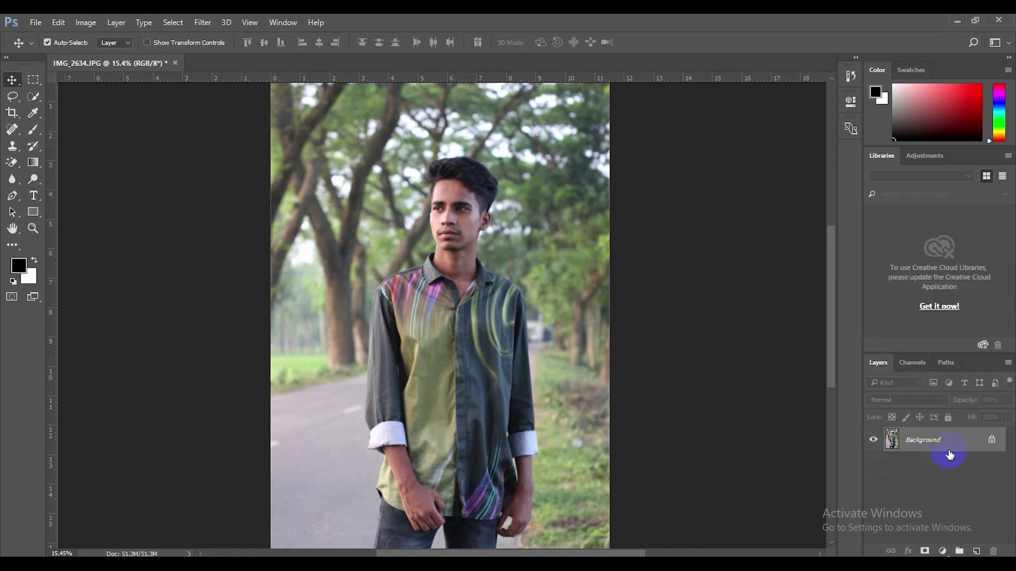
pyautogui.moveTo(950, 448); pyautogui.dragTo(976, 551)
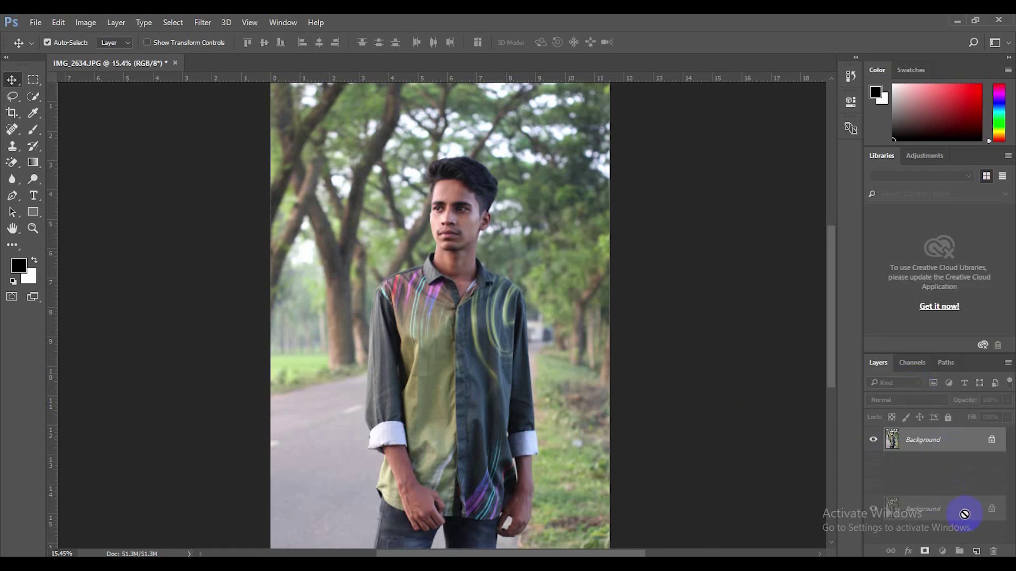
pyautogui.click(875, 465)
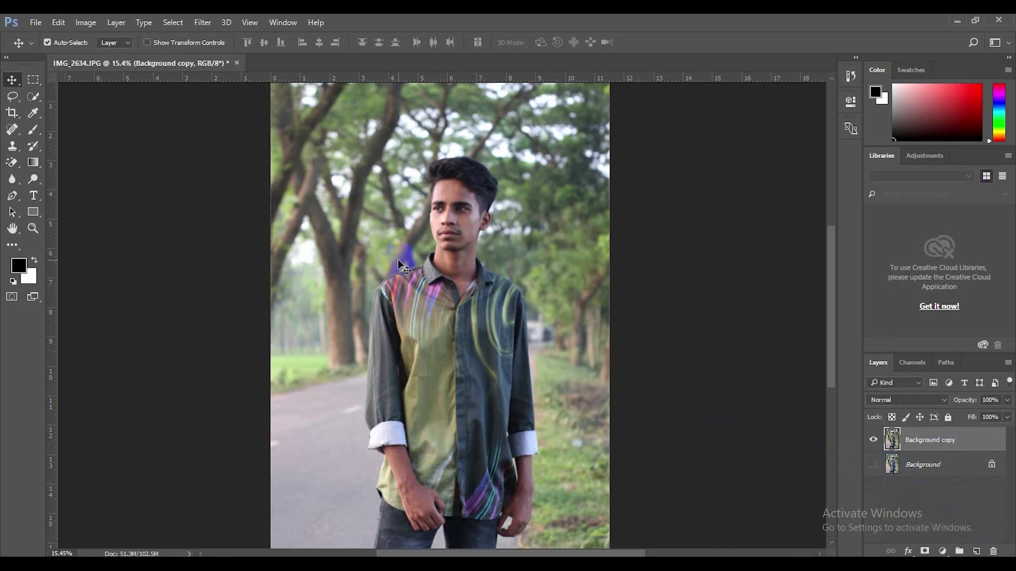
# Step: Open the Camera Raw Filter on the copy, browse profiles, and open More image settings
pyautogui.click(198, 24)
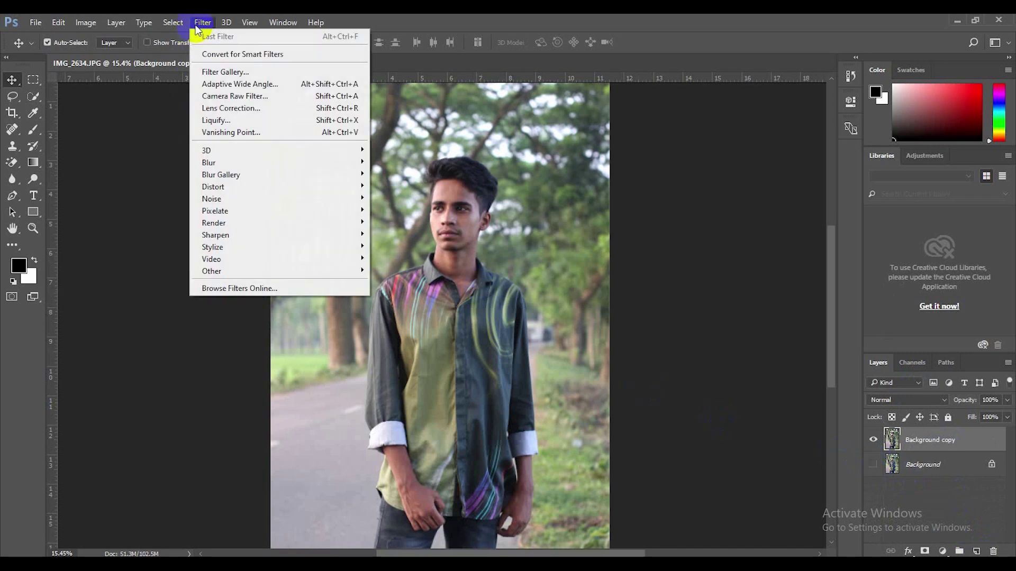
pyautogui.click(239, 96)
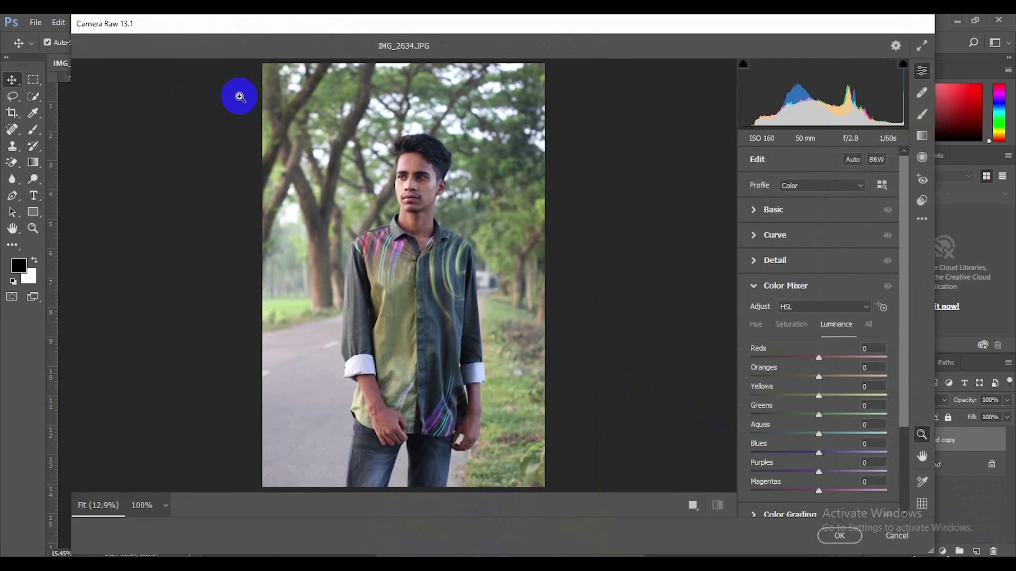
pyautogui.click(779, 284)
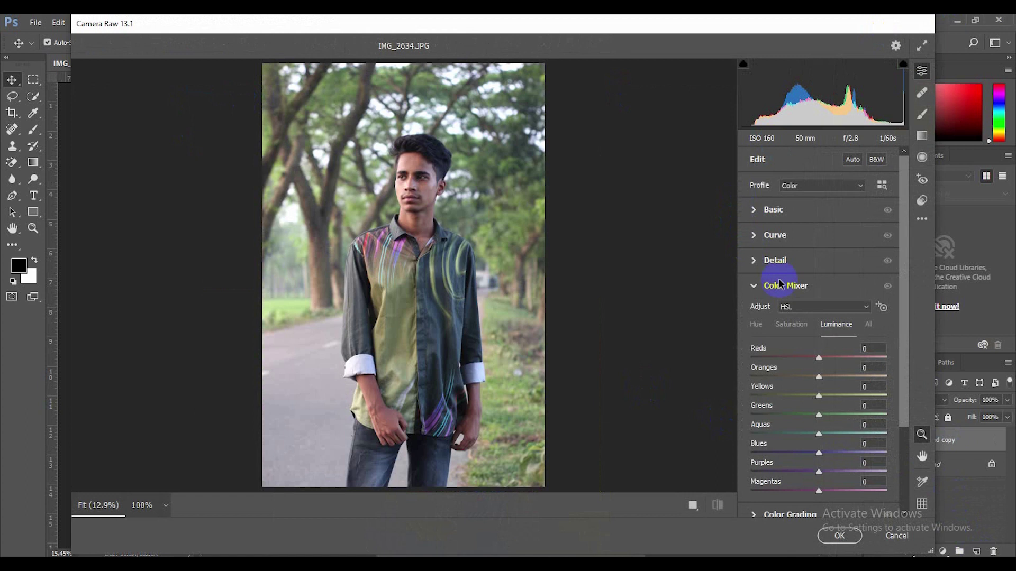
pyautogui.click(881, 188)
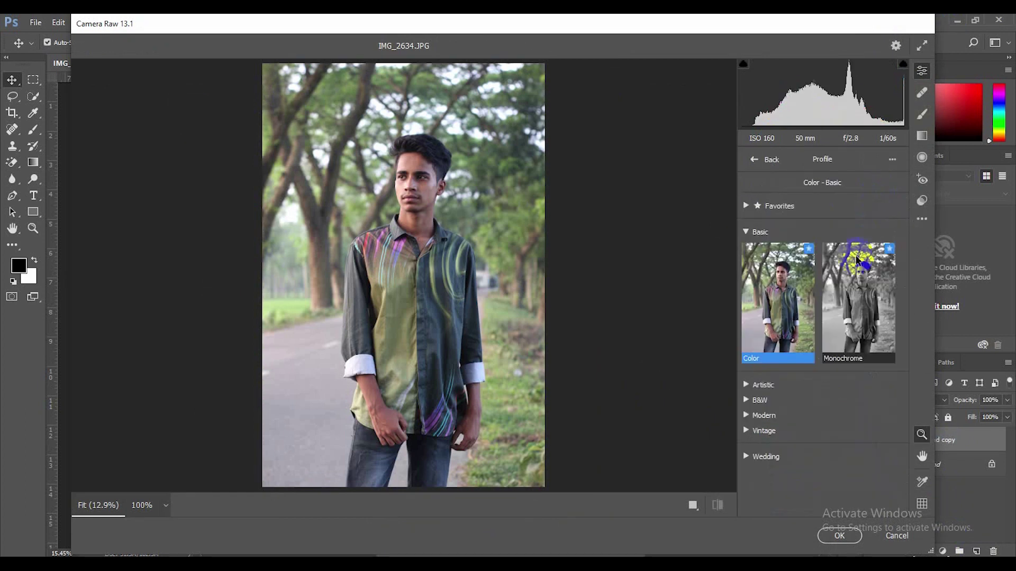
pyautogui.click(921, 221)
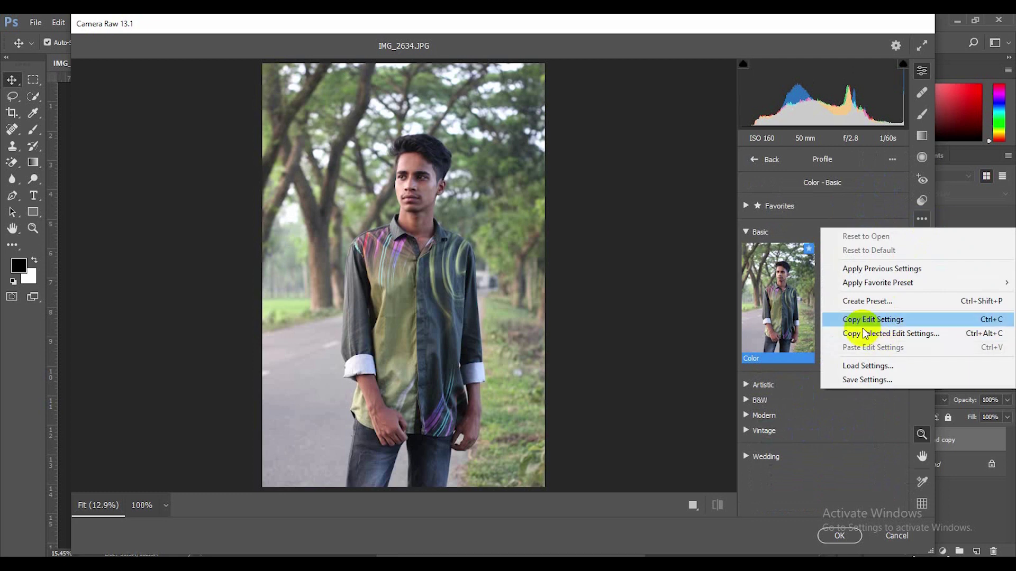
# Step: Load the Moody.xmp preset through Load Settings
pyautogui.click(868, 365)
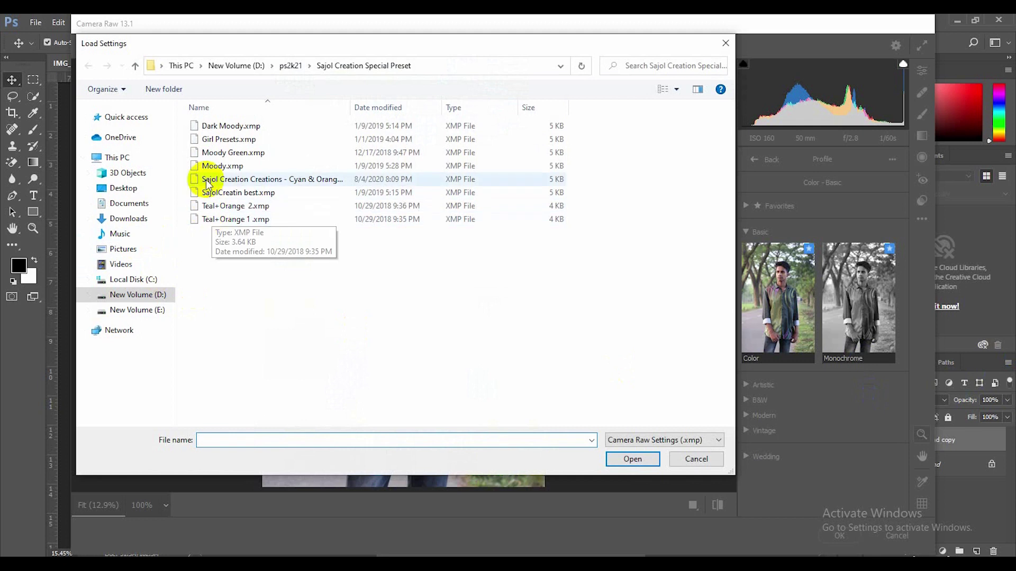
pyautogui.doubleClick(234, 167)
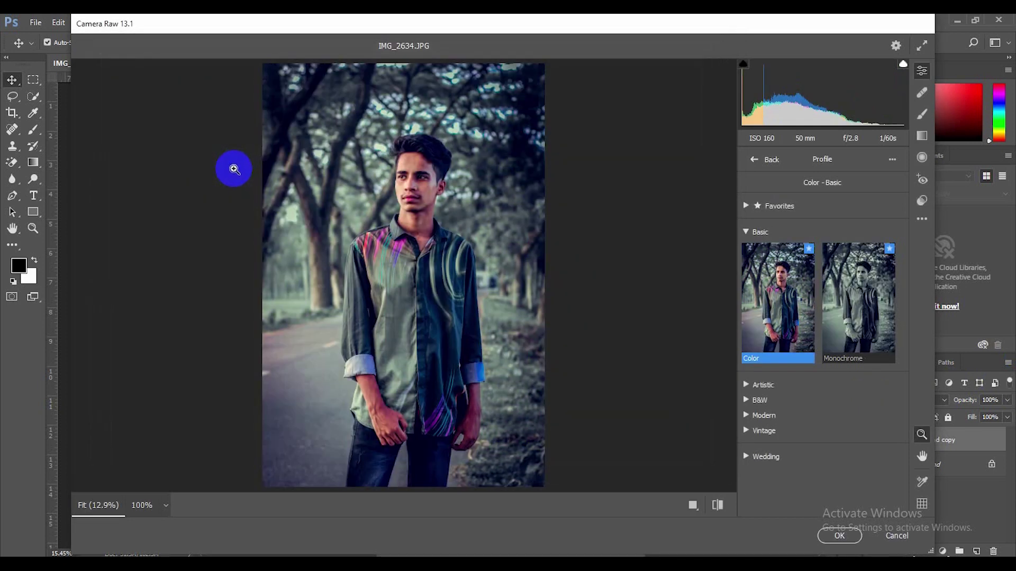
# Step: Show the before/after comparison and zoom the preview from 100% out to the whole photo
pyautogui.click(693, 507)
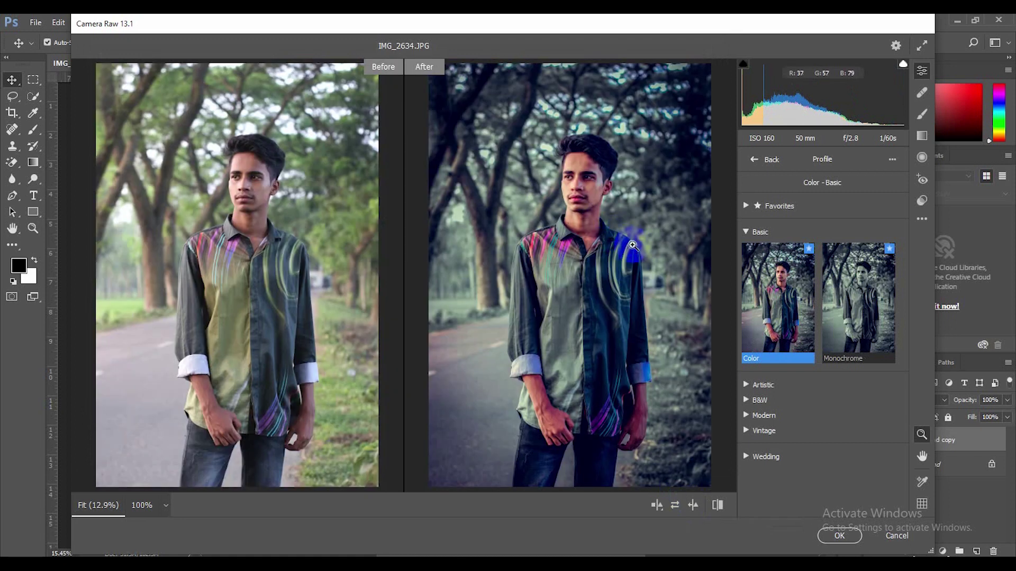
pyautogui.click(597, 170)
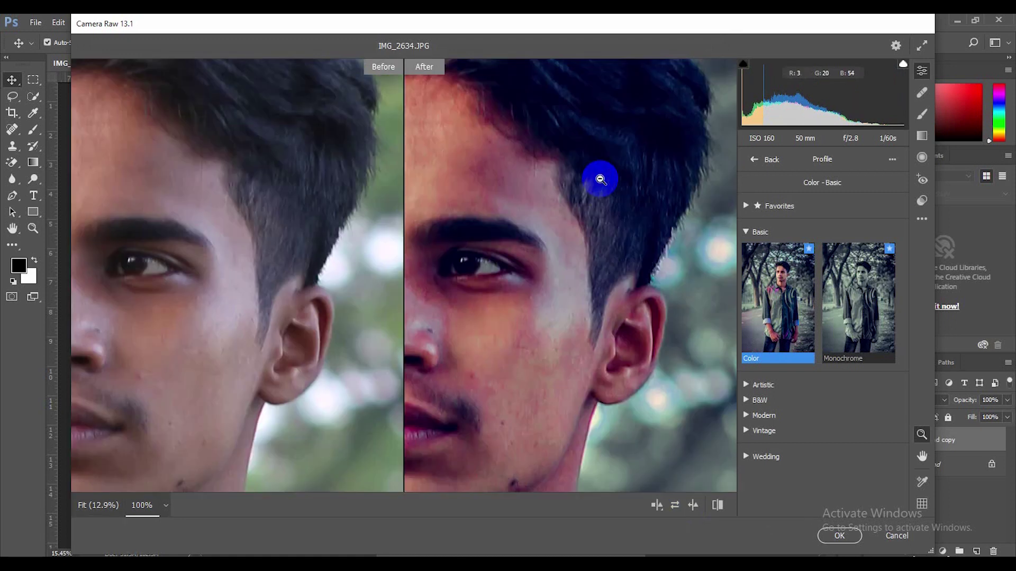
pyautogui.keyDown('alt'); pyautogui.click(561, 249); pyautogui.keyUp('alt')
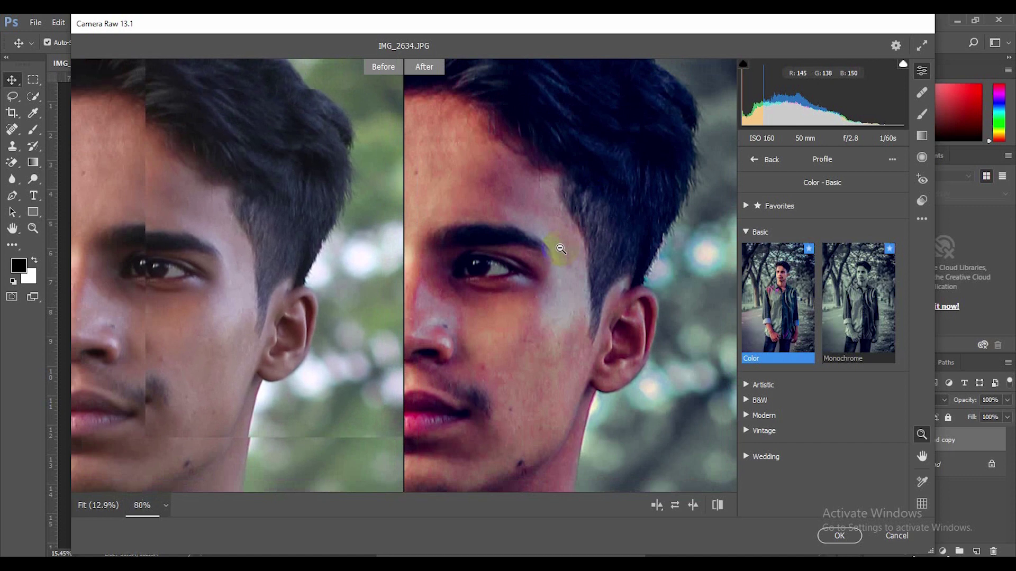
pyautogui.keyDown('alt'); pyautogui.click(561, 249); pyautogui.keyUp('alt')
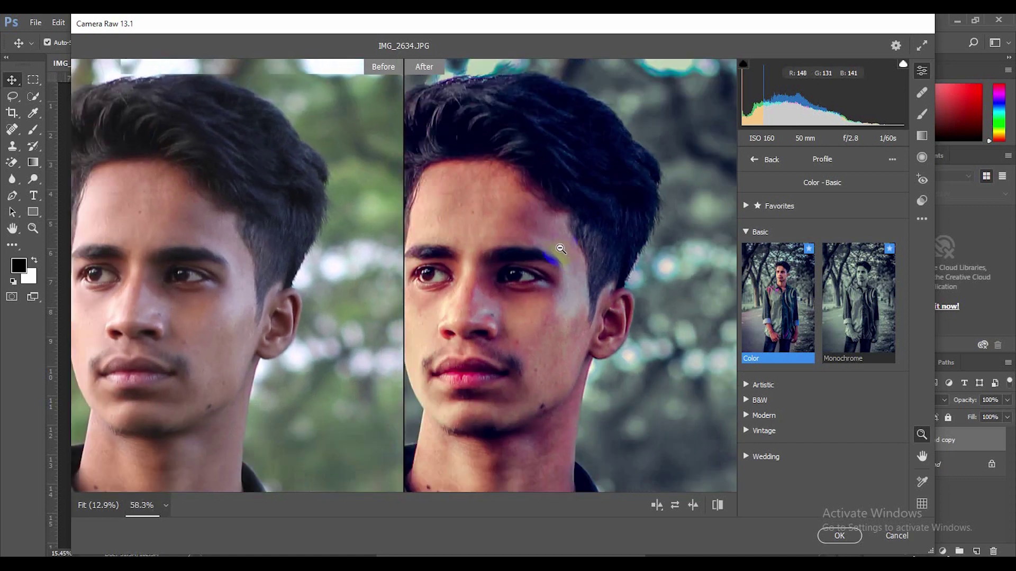
pyautogui.keyDown('alt'); pyautogui.click(561, 248); pyautogui.keyUp('alt')
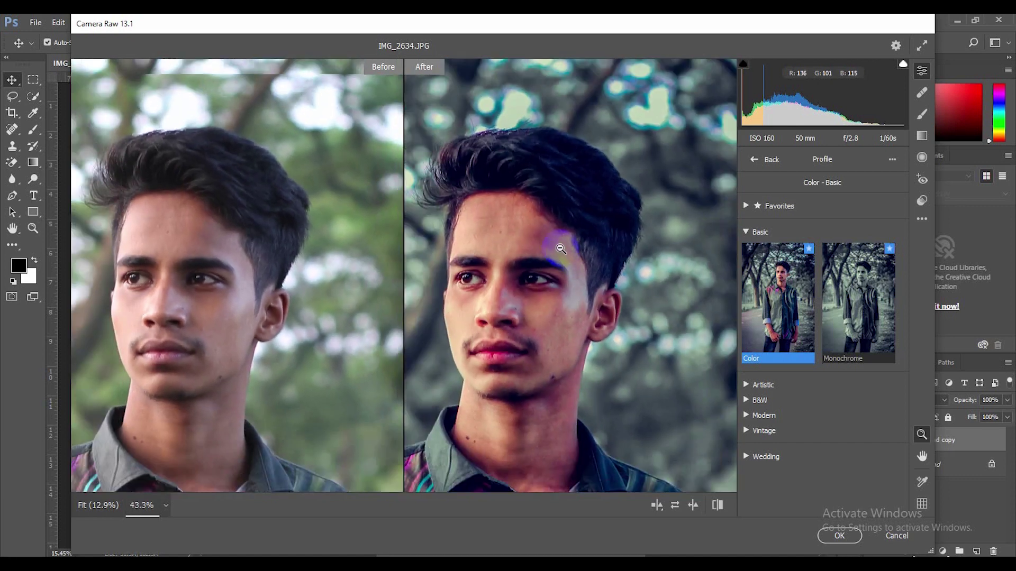
pyautogui.keyDown('alt'); pyautogui.click(561, 248); pyautogui.keyUp('alt')
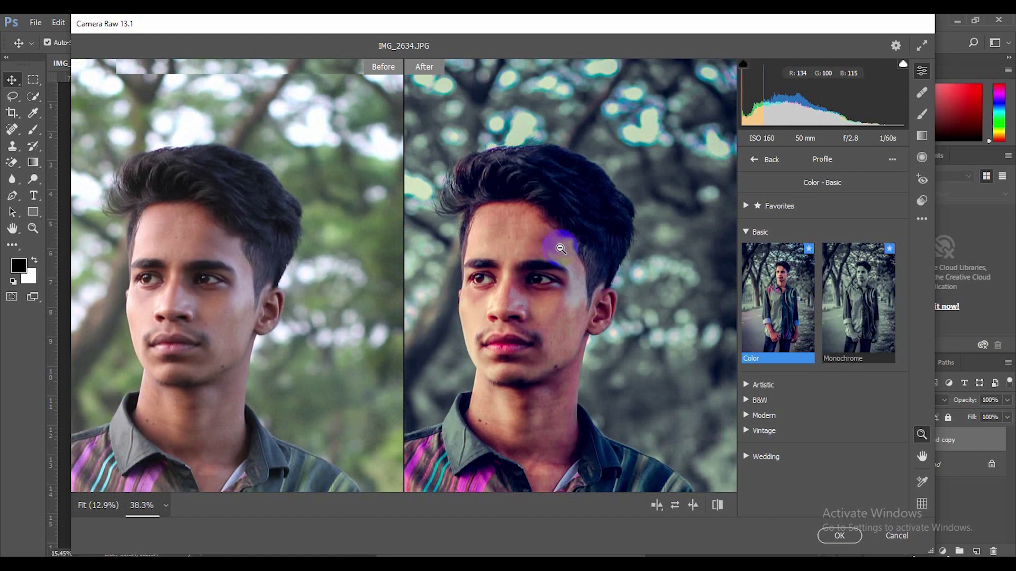
pyautogui.keyDown('alt'); pyautogui.click(561, 249); pyautogui.keyUp('alt')
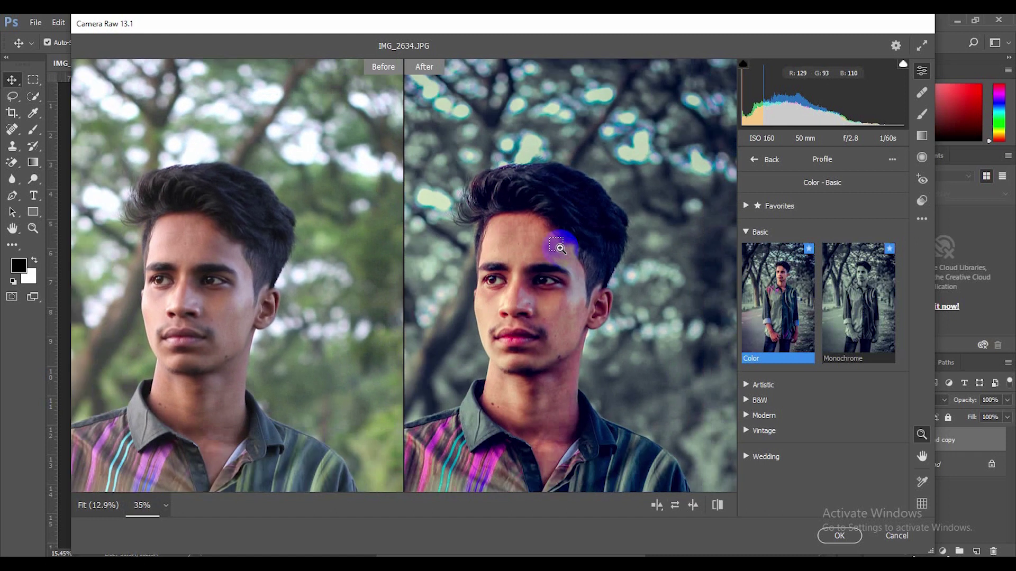
pyautogui.keyDown('alt'); pyautogui.click(560, 248); pyautogui.keyUp('alt')
pyautogui.keyDown('alt'); pyautogui.click(560, 248); pyautogui.keyUp('alt')
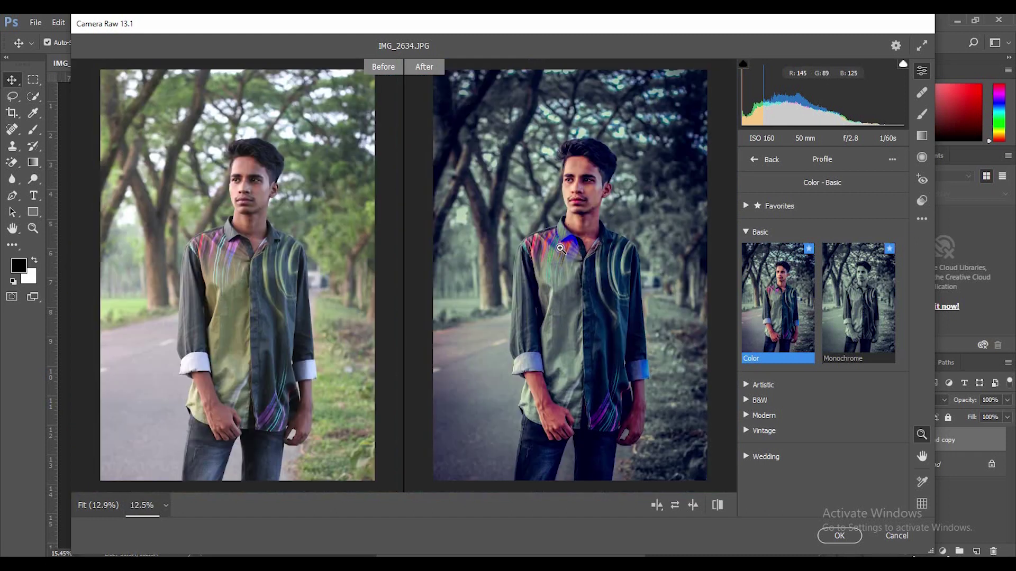
# Step: In the Color Mixer Luminance controls, brighten the Reds and Oranges
pyautogui.click(751, 160)
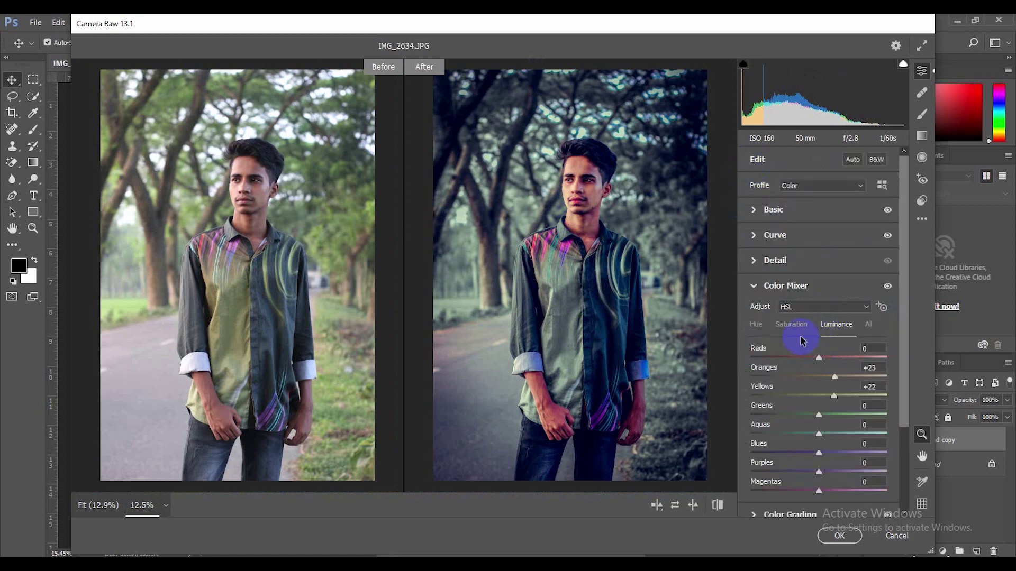
pyautogui.click(752, 289)
pyautogui.scroll(-3, 825, 339)
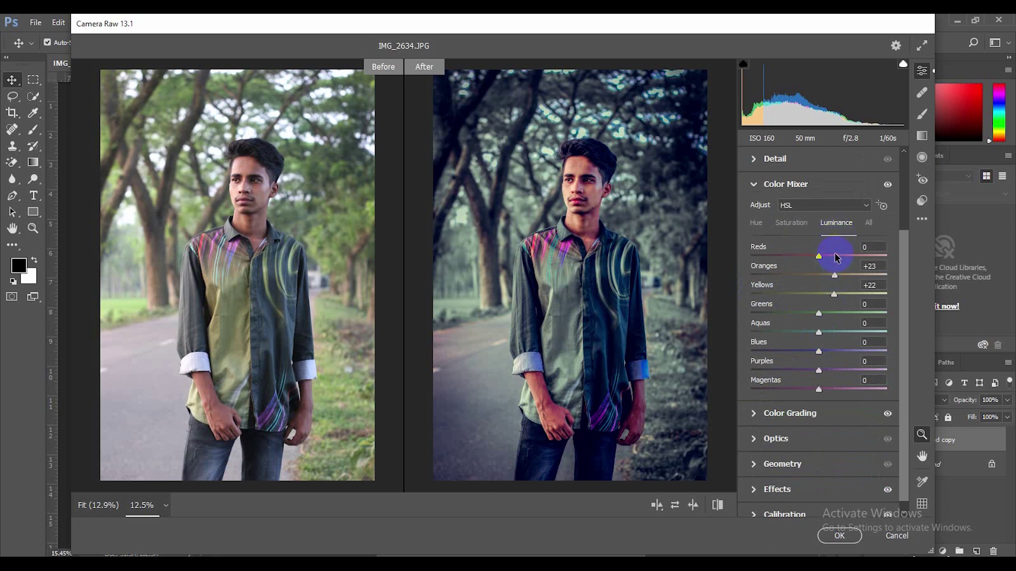
pyautogui.click(835, 256)
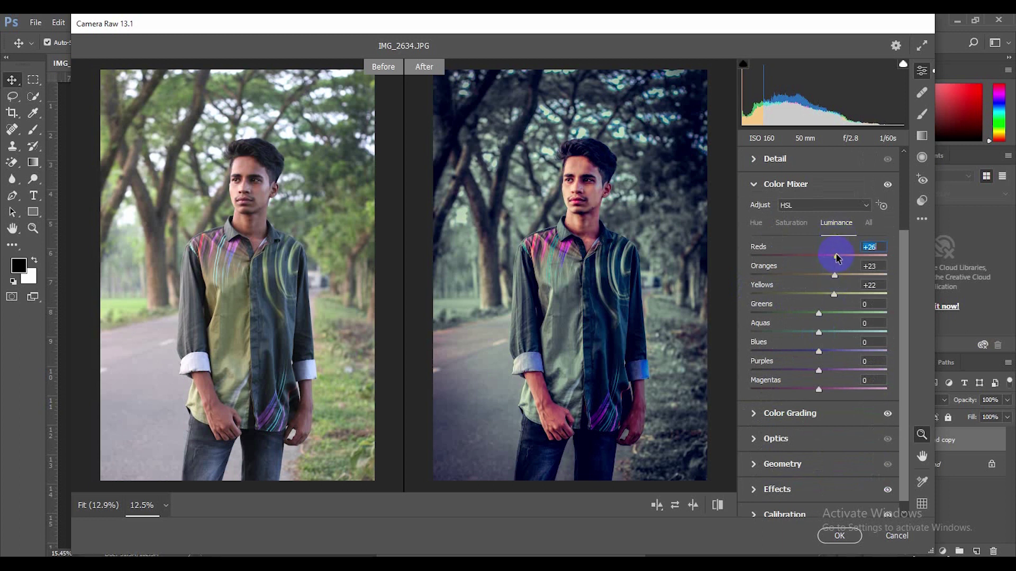
pyautogui.click(840, 274)
pyautogui.click(832, 257)
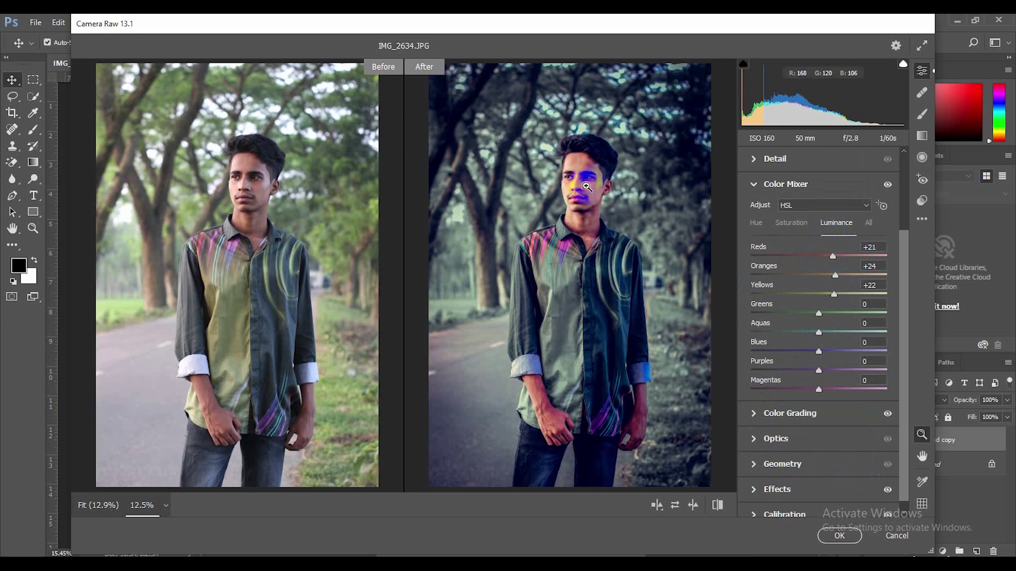
# Step: Zoom and pan onto the face, test Reds luminance lower and higher, then reset it to zero
pyautogui.scroll(2, 589, 178)
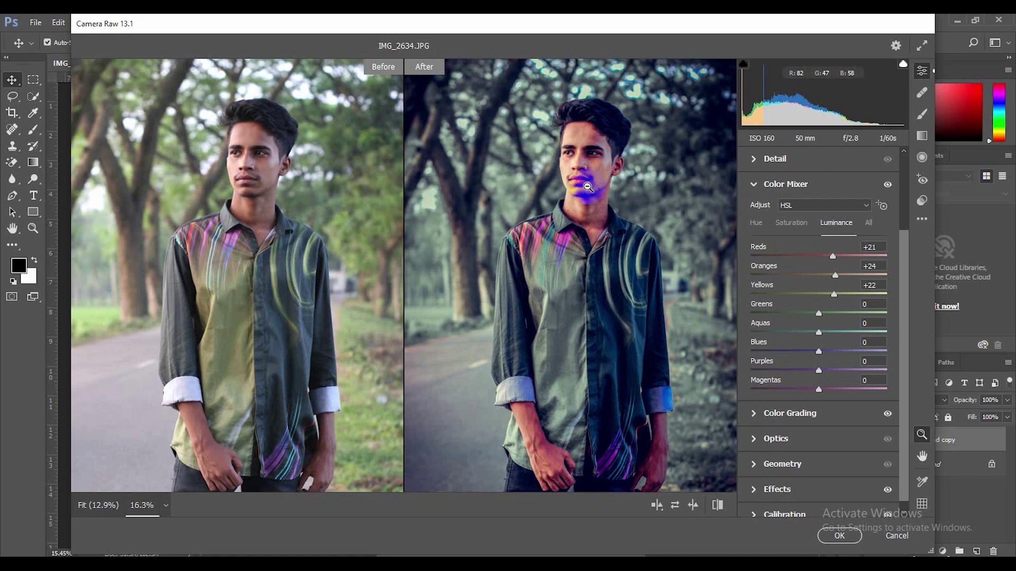
pyautogui.scroll(1, 589, 159)
pyautogui.scroll(1, 592, 140)
pyautogui.scroll(1, 592, 140)
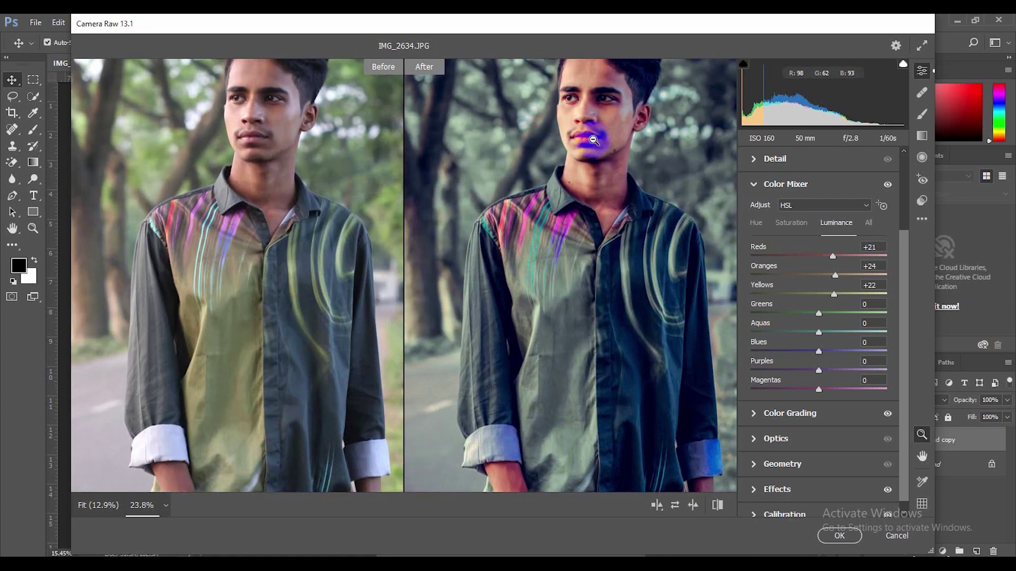
pyautogui.scroll(1, 593, 140)
pyautogui.scroll(-2, 593, 140)
pyautogui.scroll(-2, 579, 206)
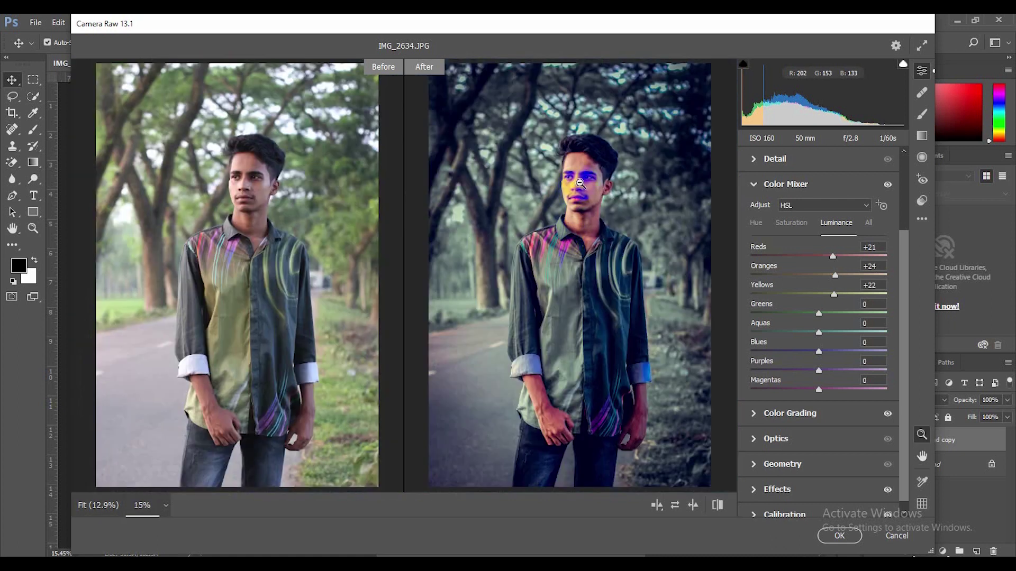
pyautogui.scroll(1, 579, 188)
pyautogui.scroll(1, 591, 145)
pyautogui.scroll(1, 590, 143)
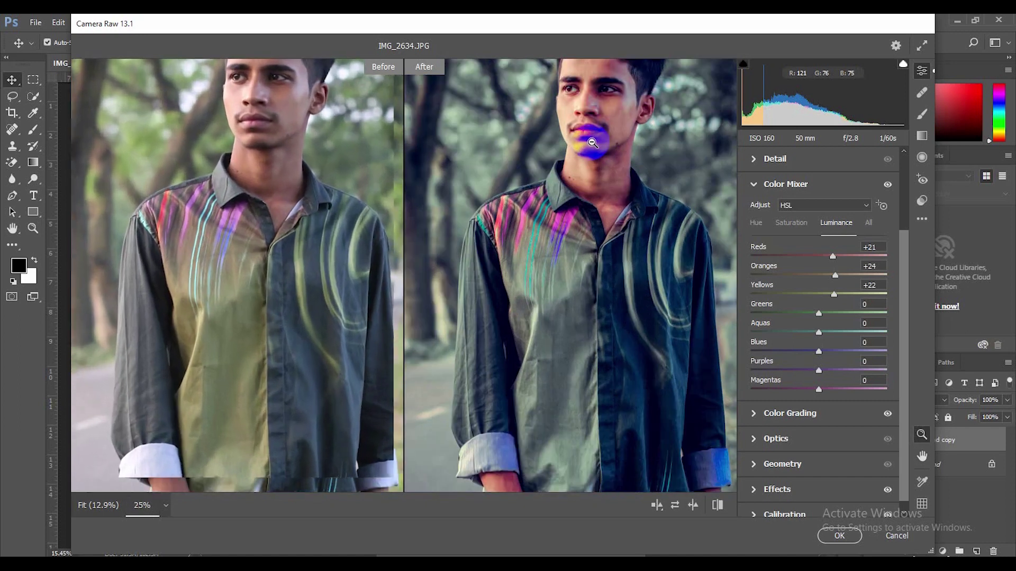
pyautogui.scroll(1, 593, 142)
pyautogui.press('h')
pyautogui.moveTo(585, 148); pyautogui.dragTo(565, 317)
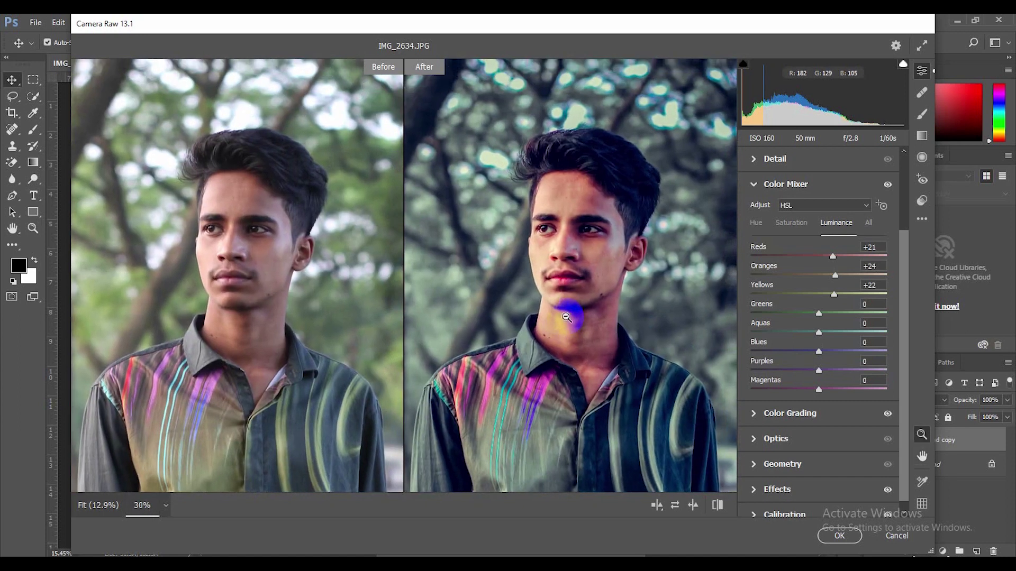
pyautogui.moveTo(832, 256); pyautogui.dragTo(791, 257)
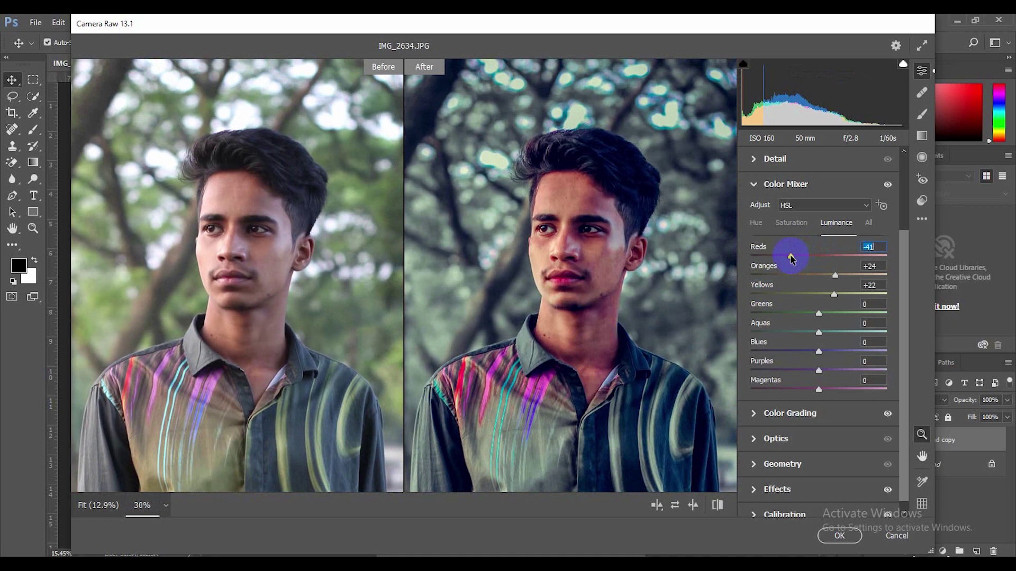
pyautogui.click(852, 256)
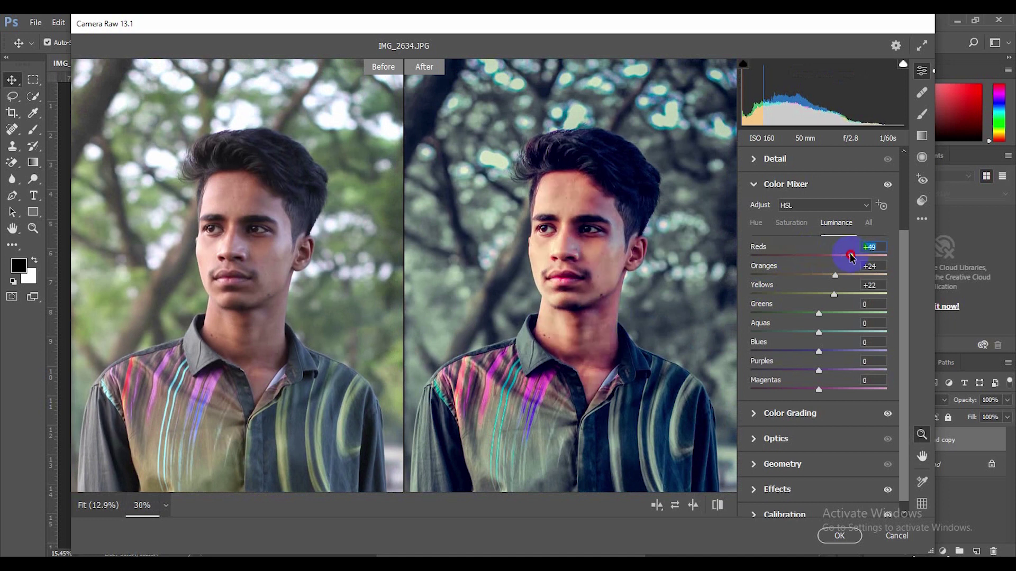
pyautogui.doubleClick(850, 256)
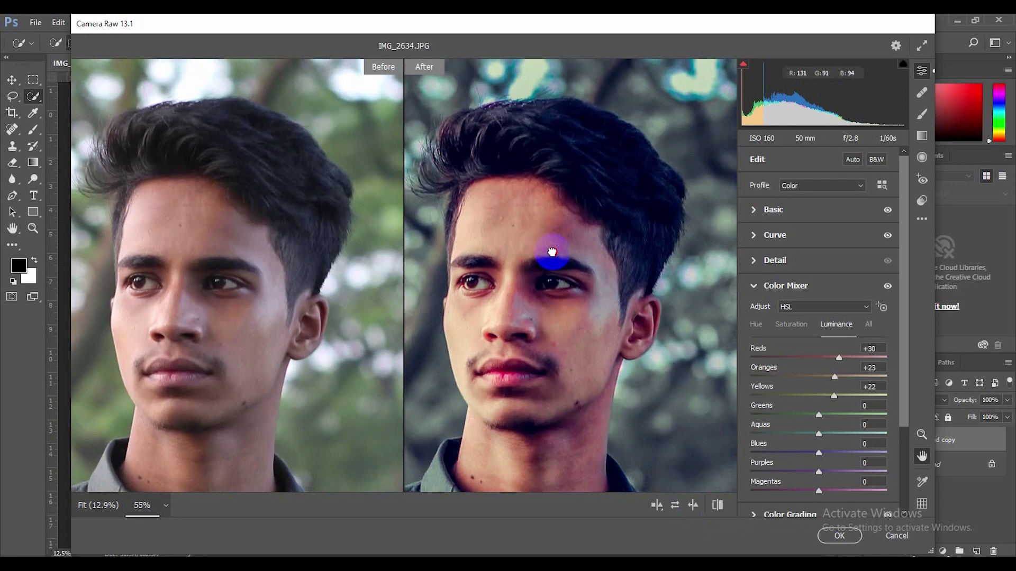
# Step: Set Oranges luminance to about +27 and Reds to about +36, then apply the Camera Raw grade
pyautogui.click(836, 378)
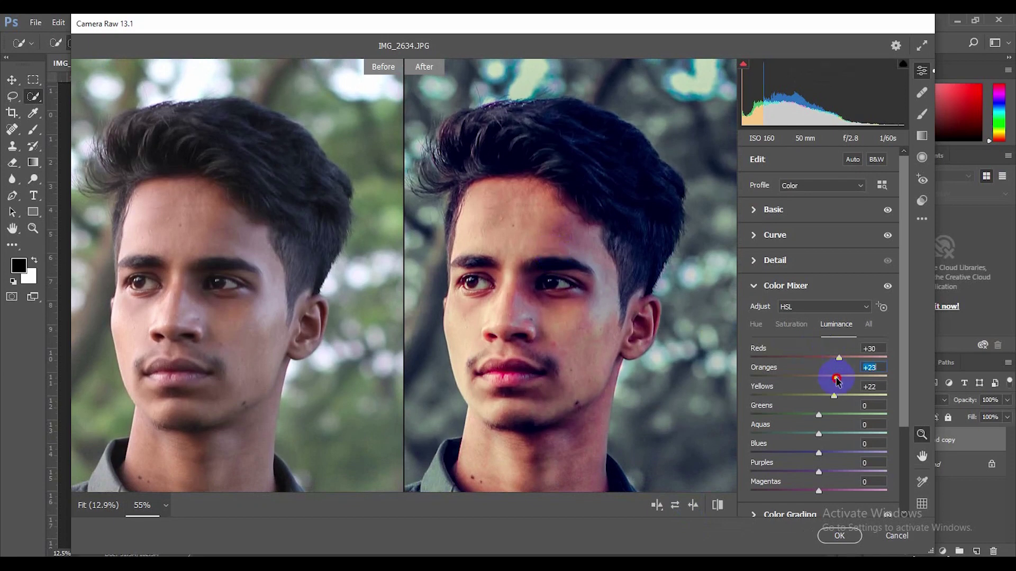
pyautogui.moveTo(845, 361); pyautogui.dragTo(852, 361)
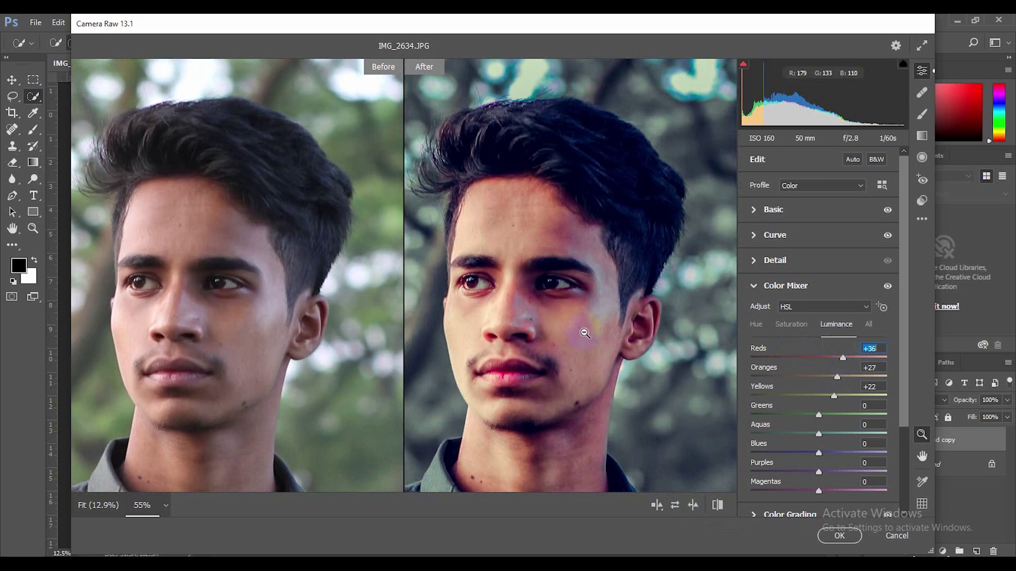
pyautogui.click(839, 534)
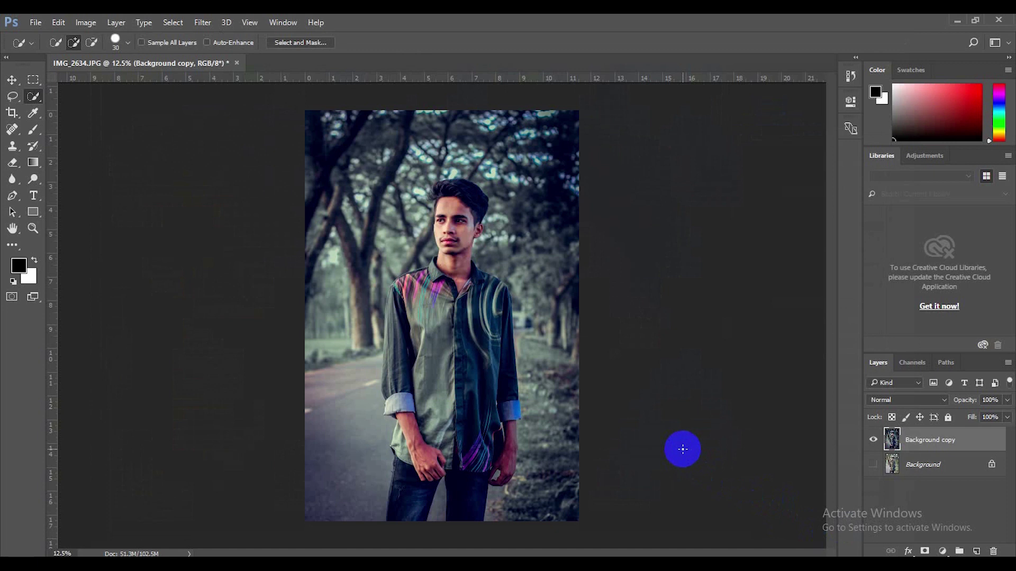
# Step: Compare the graded copy with the original by toggling the layers' visibility
pyautogui.moveTo(682, 449); pyautogui.dragTo(554, 343)
pyautogui.scroll(5, 483, 225)
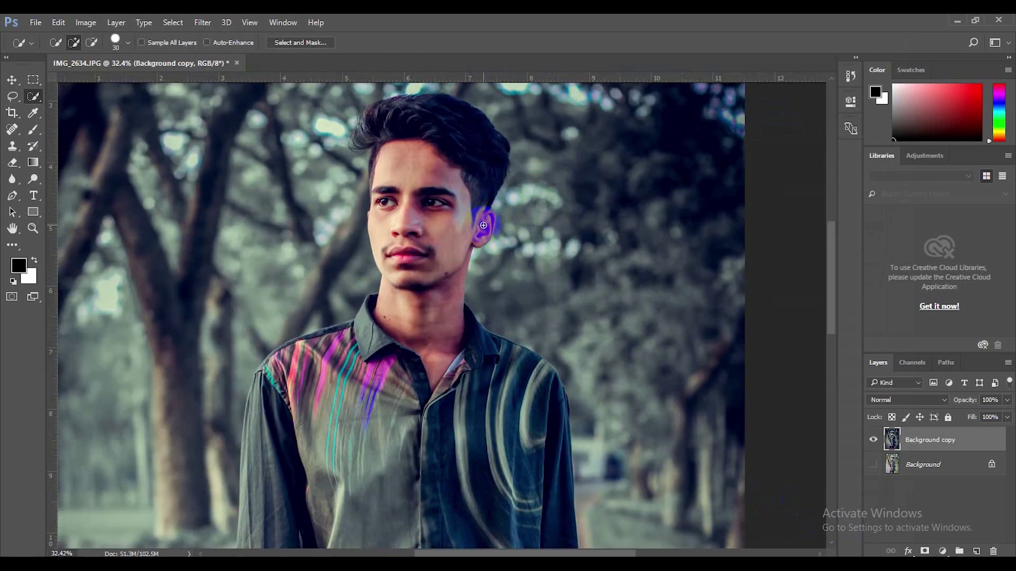
pyautogui.scroll(-2, 483, 226)
pyautogui.scroll(-2, 503, 227)
pyautogui.scroll(-1, 562, 295)
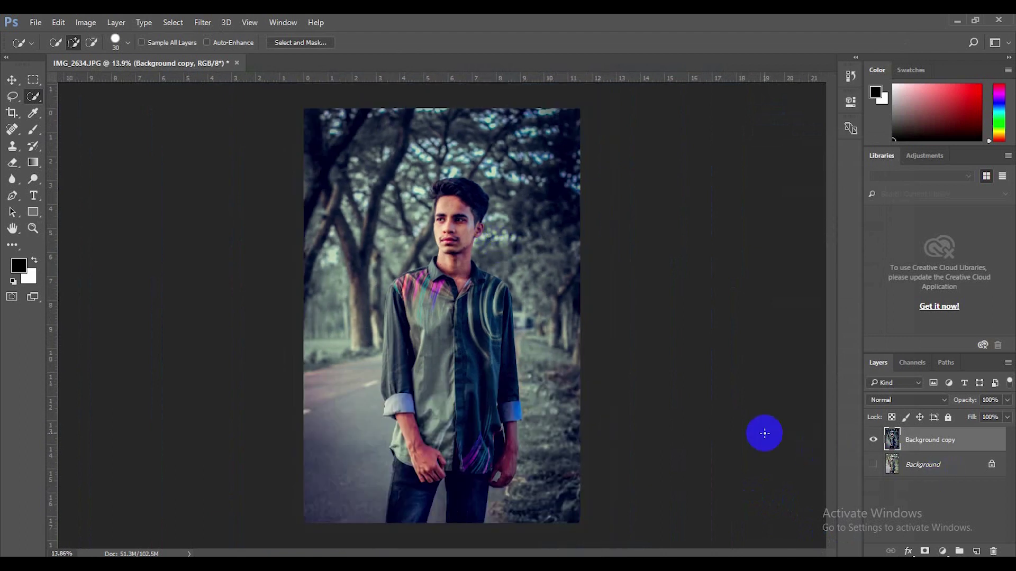
pyautogui.scroll(1, 765, 433)
pyautogui.click(873, 464)
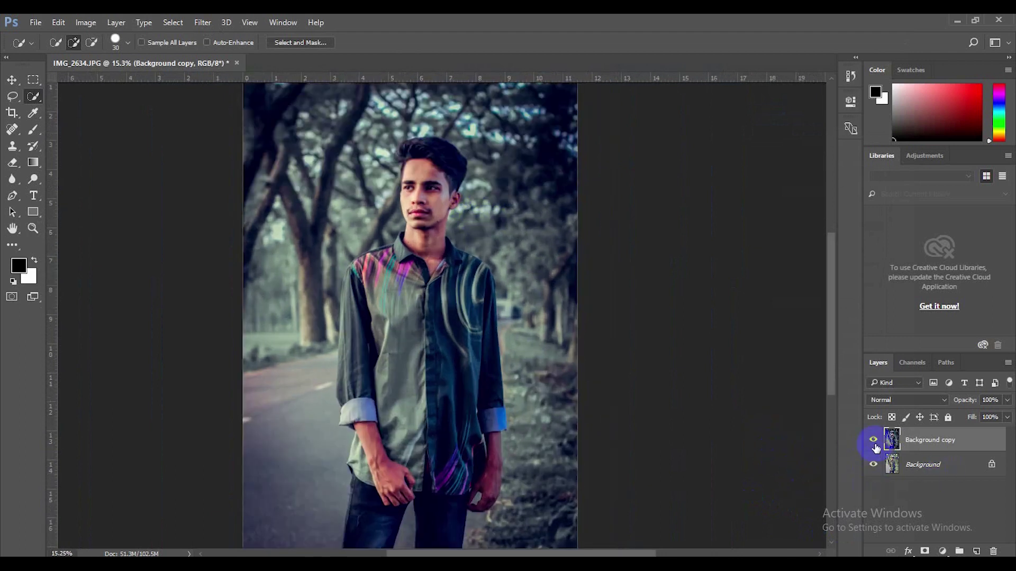
pyautogui.click(873, 441)
pyautogui.click(874, 440)
# Step: Merge both layers, duplicate the merged Background, and hide the original
pyautogui.scroll(-1, 728, 437)
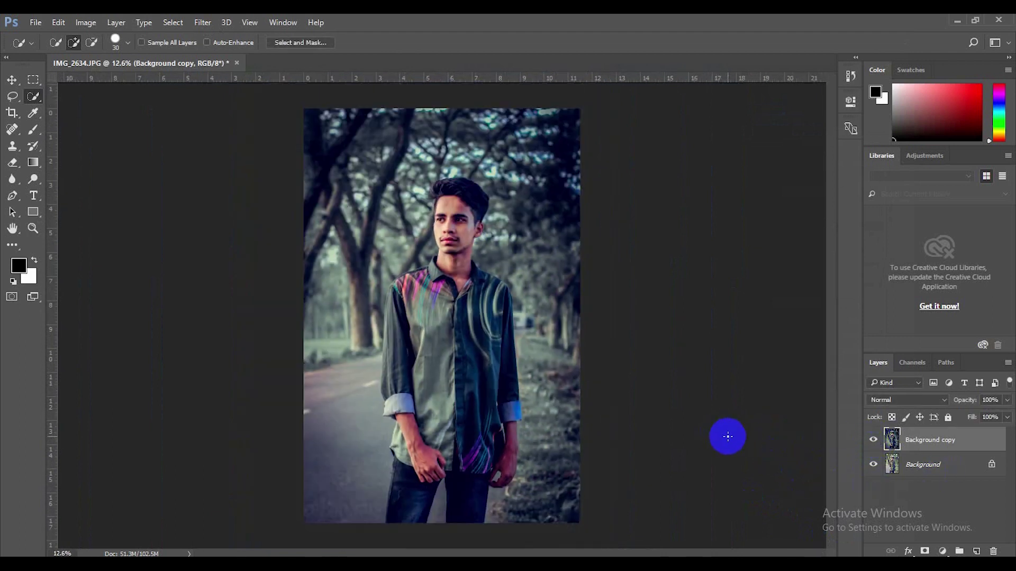
pyautogui.keyDown('shift'); pyautogui.click(941, 465); pyautogui.keyUp('shift')
pyautogui.rightClick(933, 465)
pyautogui.click(910, 401)
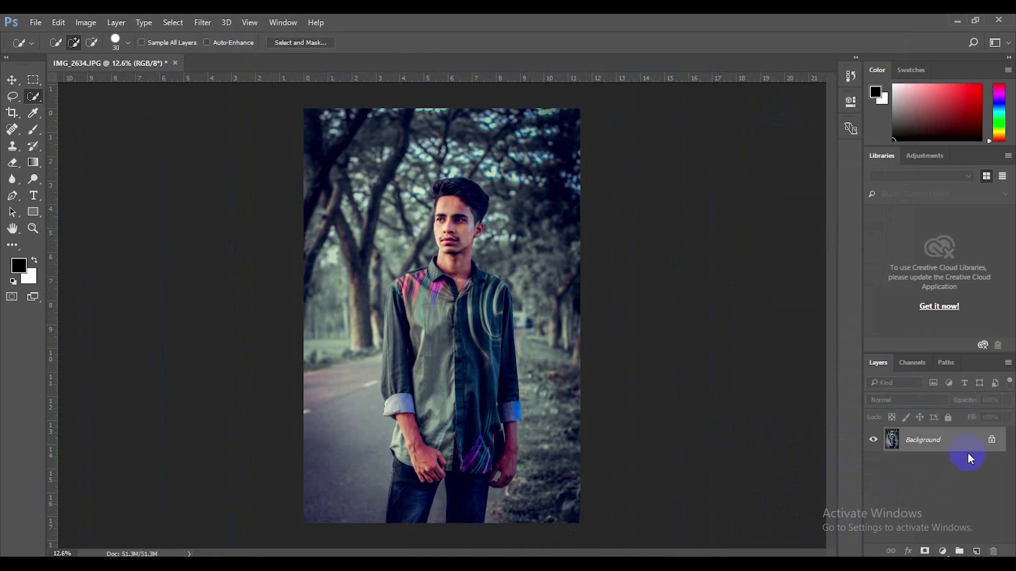
pyautogui.moveTo(965, 447); pyautogui.dragTo(975, 550)
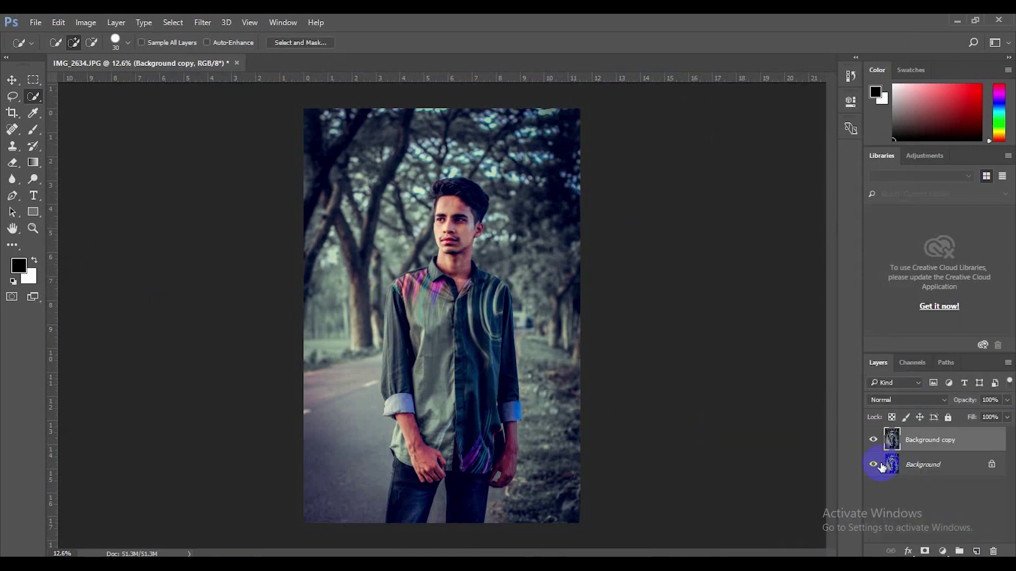
pyautogui.click(873, 465)
# Step: Open Liquify with the Forward Warp tool and frame the man's hair in the preview
pyautogui.hotkey('shift', 'ctrl', 'x')
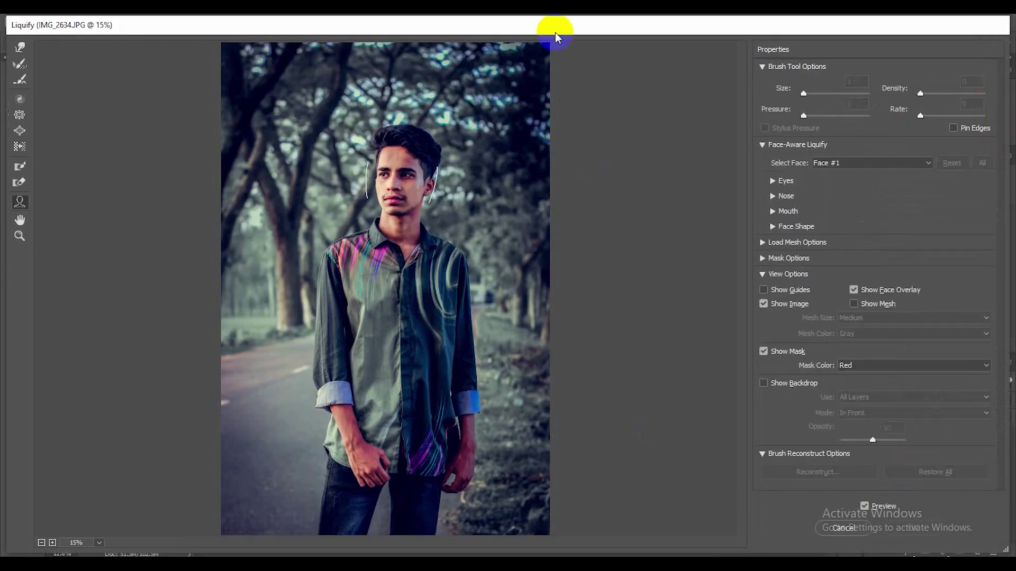
pyautogui.click(18, 47)
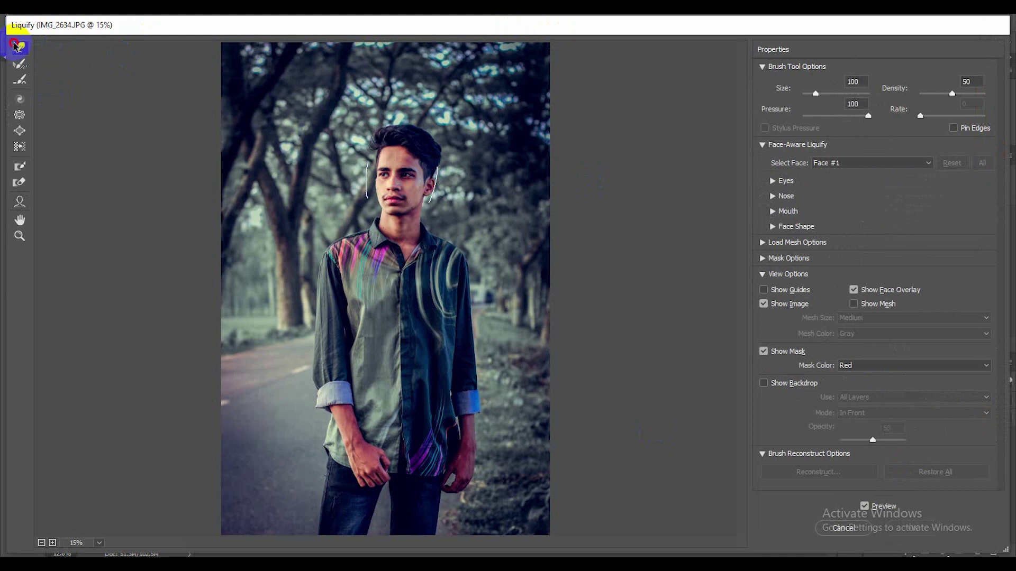
pyautogui.scroll(1, 408, 117)
pyautogui.scroll(1, 434, 116)
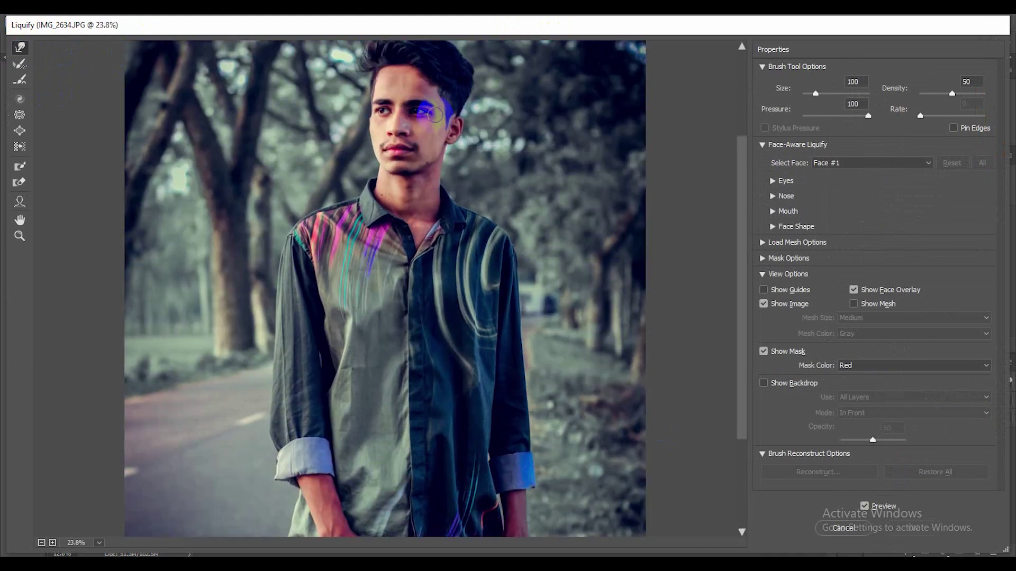
pyautogui.scroll(1, 434, 116)
pyautogui.scroll(1, 431, 113)
pyautogui.moveTo(432, 113); pyautogui.dragTo(439, 280)
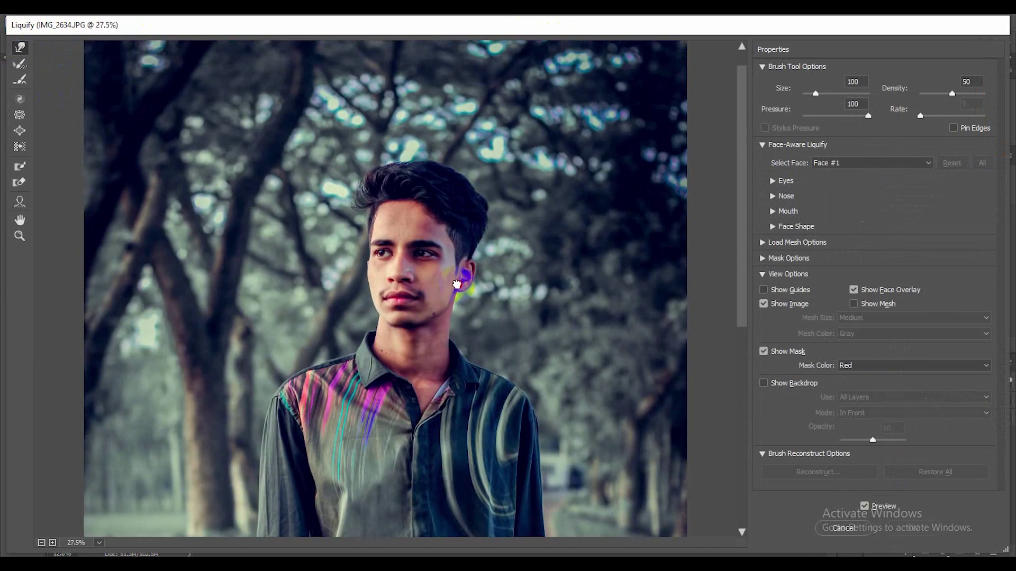
pyautogui.scroll(-1, 460, 201)
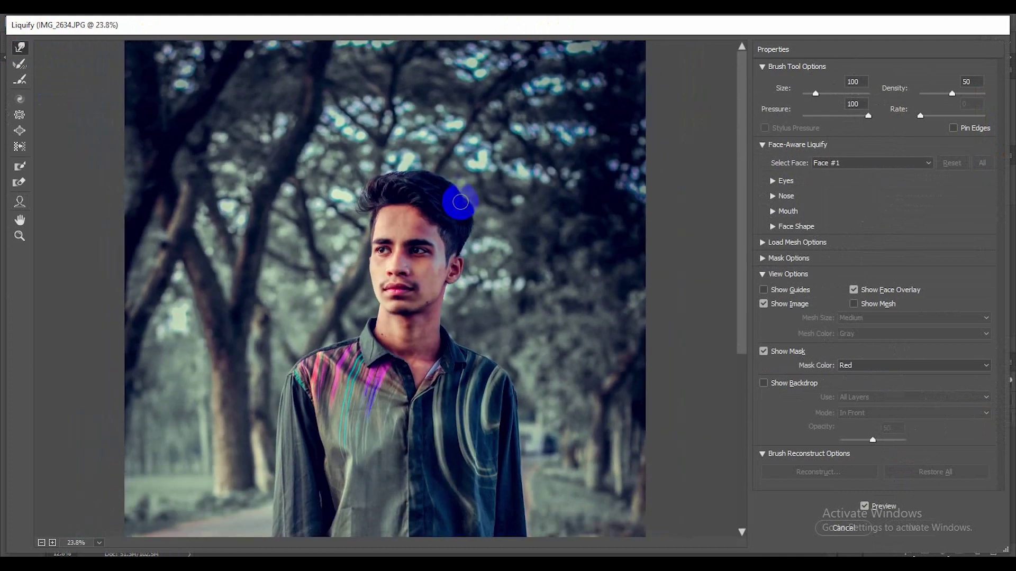
pyautogui.scroll(-1, 460, 201)
# Step: Enlarge the warp brush, push the top of the hair upward, and apply Liquify
pyautogui.press(']')
pyautogui.press(']')
pyautogui.press(']')
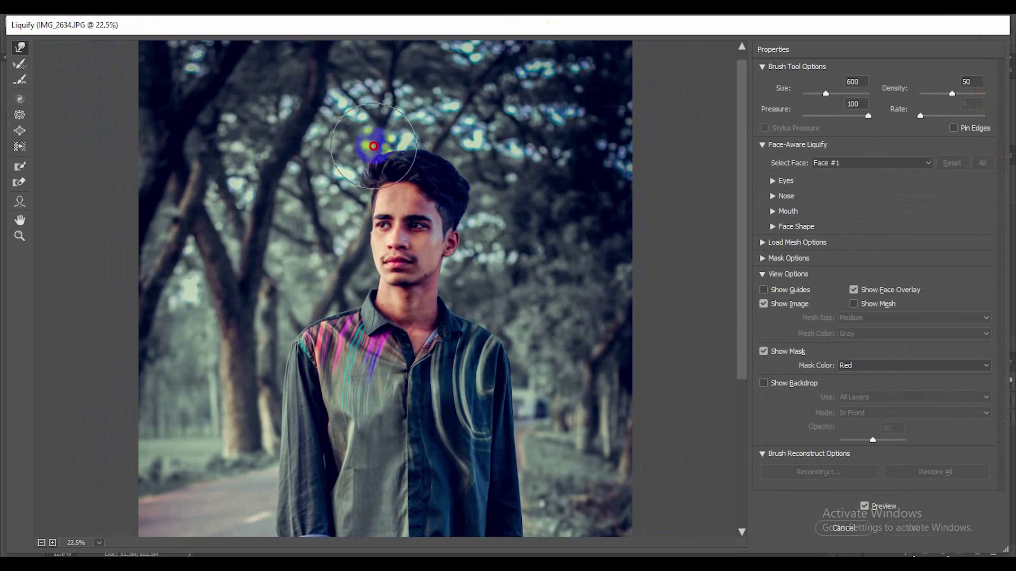
pyautogui.moveTo(373, 145)
pyautogui.mouseDown()
pyautogui.moveTo(449, 150)
pyautogui.moveTo(444, 168)
pyautogui.moveTo(474, 169)
pyautogui.moveTo(424, 166)
pyautogui.moveTo(494, 176)
pyautogui.moveTo(526, 195)
pyautogui.moveTo(355, 145)
pyautogui.moveTo(517, 199)
pyautogui.moveTo(512, 226)
pyautogui.moveTo(477, 228)
pyautogui.moveTo(412, 132)
pyautogui.moveTo(515, 142)
pyautogui.moveTo(499, 257)
pyautogui.mouseUp()
pyautogui.press('[')
pyautogui.hotkey('ctrl', '0')
pyautogui.press(']')
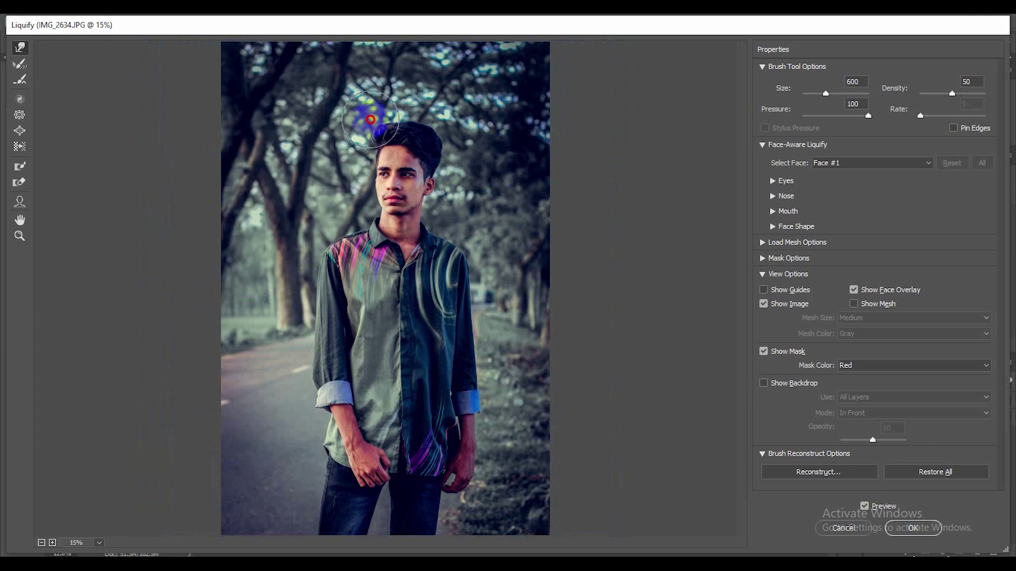
pyautogui.moveTo(370, 120); pyautogui.dragTo(385, 135)
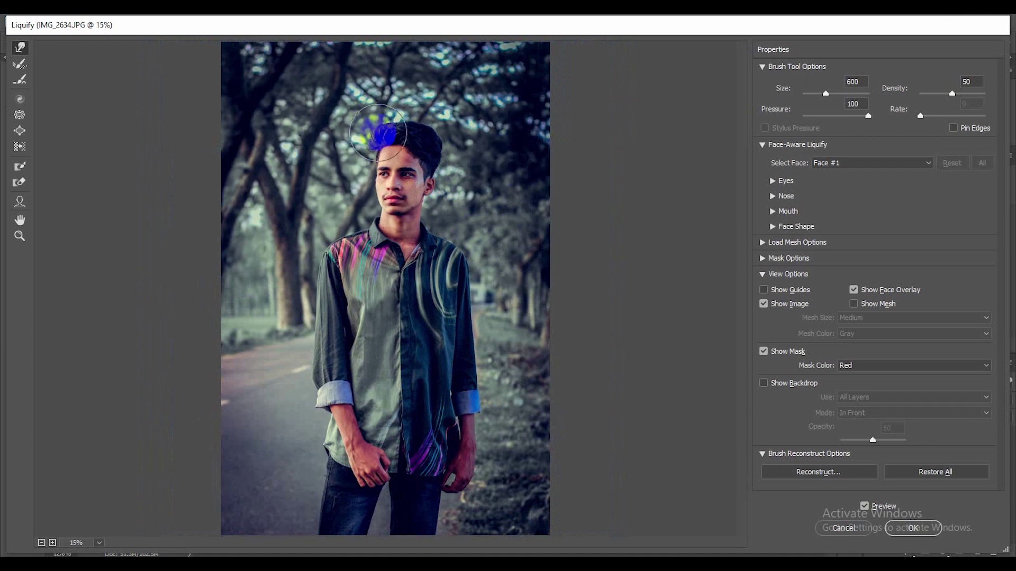
pyautogui.click(902, 528)
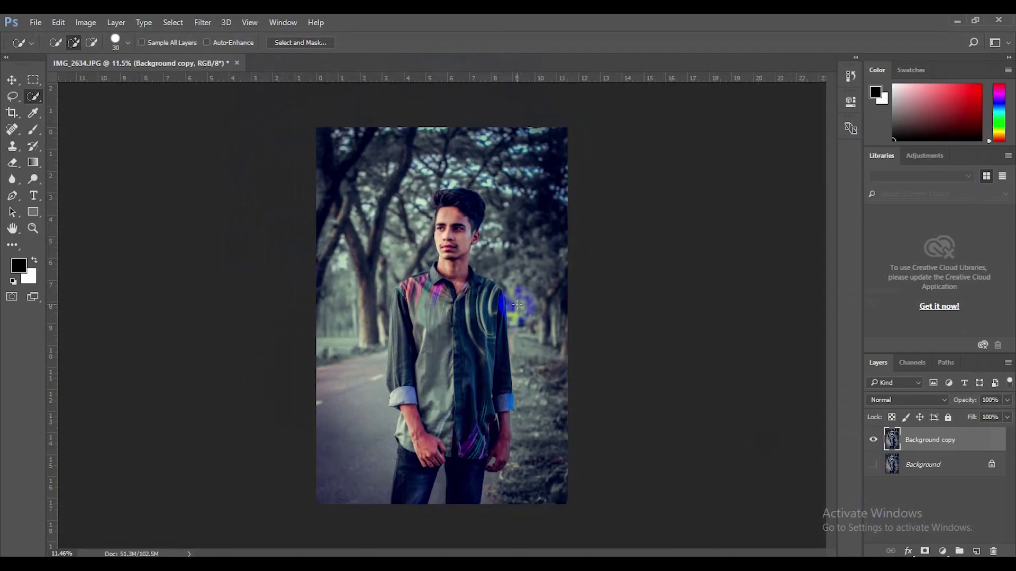
# Step: Toggle the reshaped copy for a before/after check, then merge everything into one Background layer
pyautogui.moveTo(517, 304); pyautogui.dragTo(695, 526)
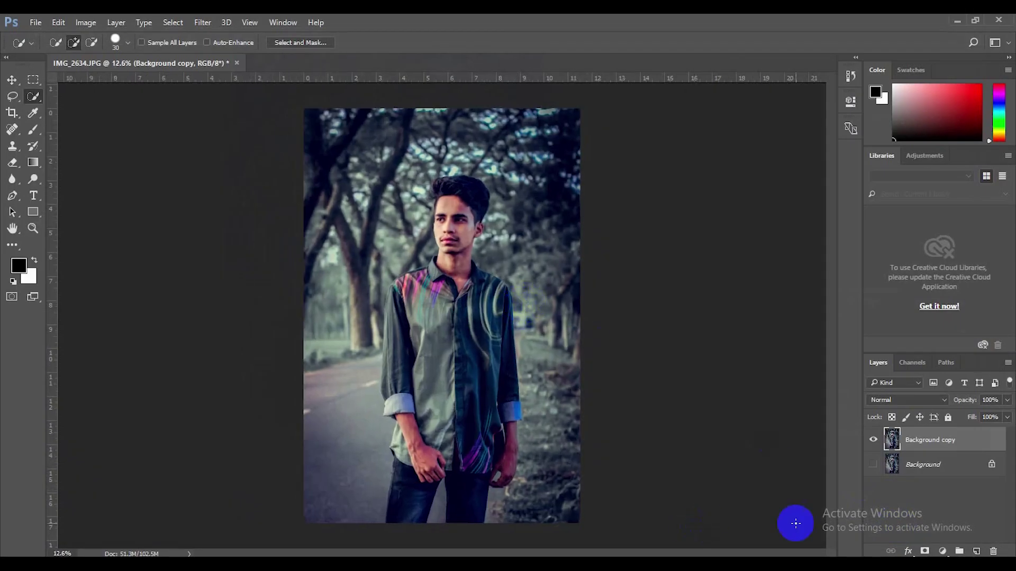
pyautogui.click(872, 445)
pyautogui.click(872, 445)
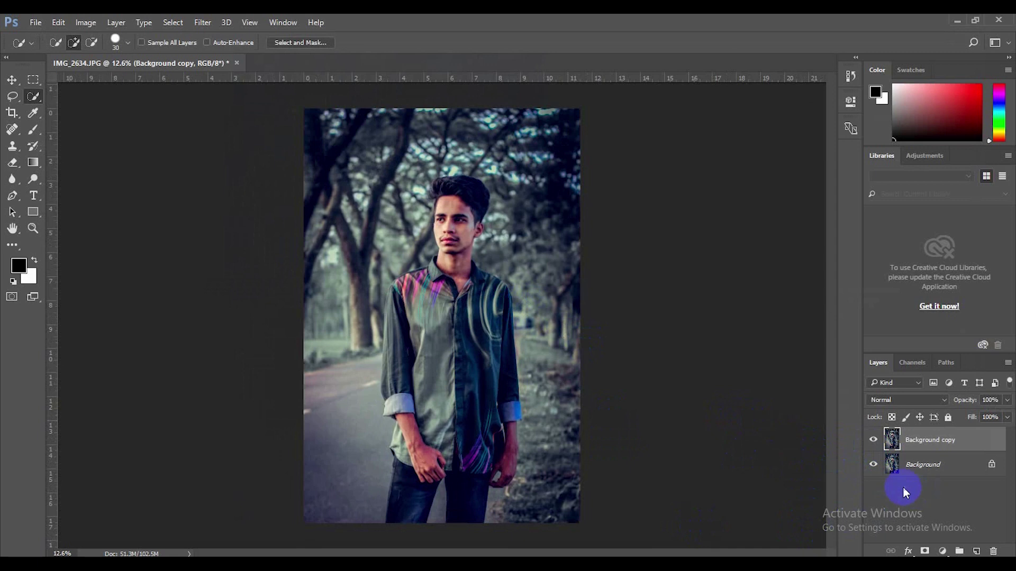
pyautogui.rightClick(923, 461)
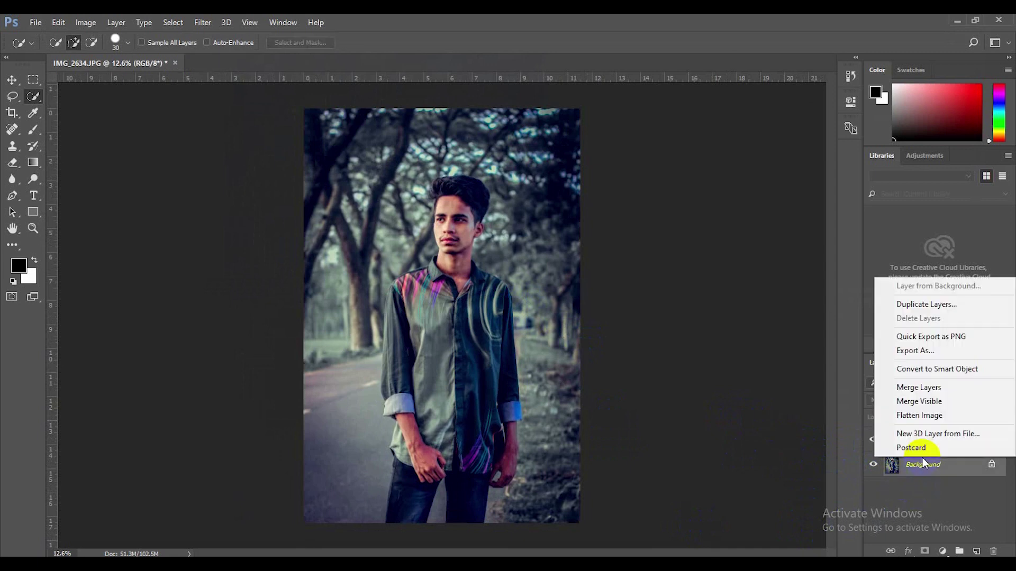
pyautogui.click(916, 388)
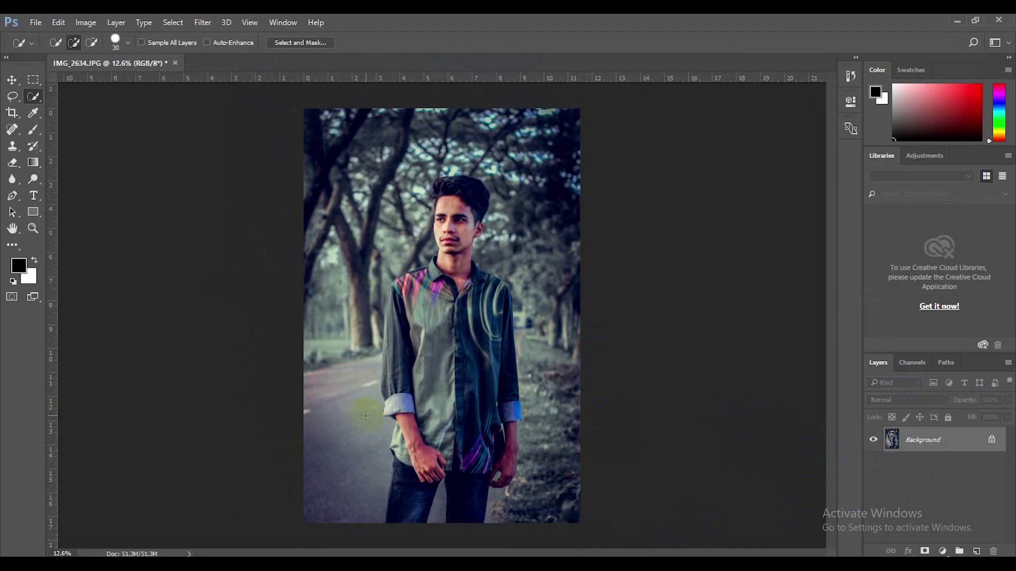
# Step: Add a 'Sajol Creation' text layer in Autography on the photo's left side
pyautogui.click(33, 200)
pyautogui.click(315, 259)
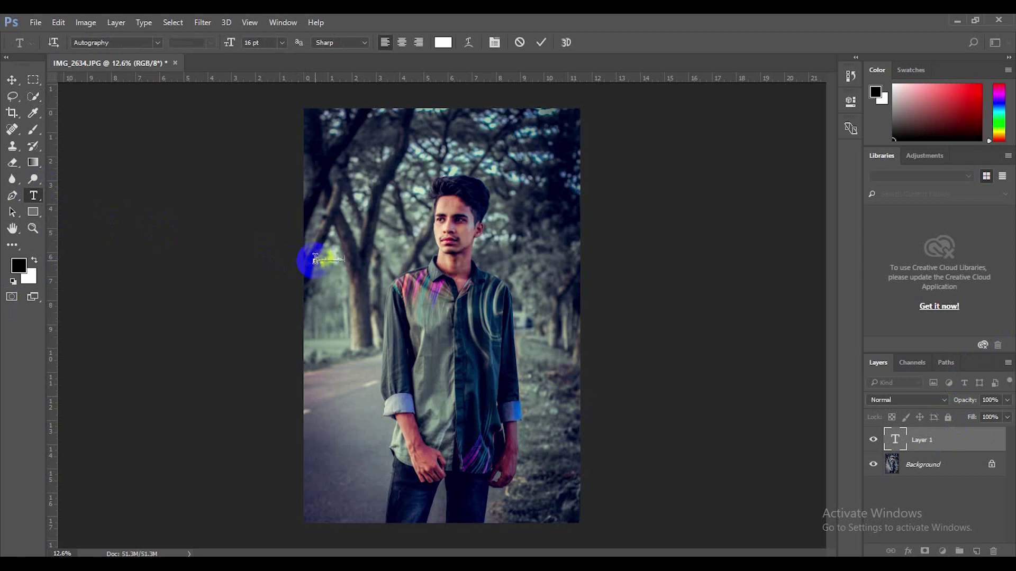
pyautogui.click(542, 43)
# Step: Enlarge the watermark text from 24 pt through 30 pt up to 48 pt
pyautogui.doubleClick(901, 444)
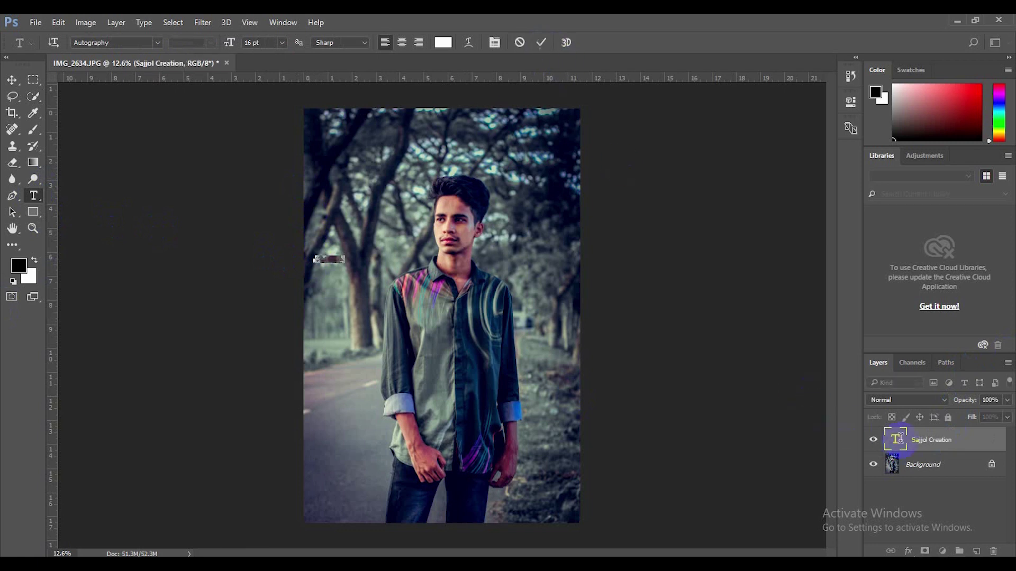
pyautogui.click(282, 42)
pyautogui.click(281, 201)
pyautogui.click(273, 42)
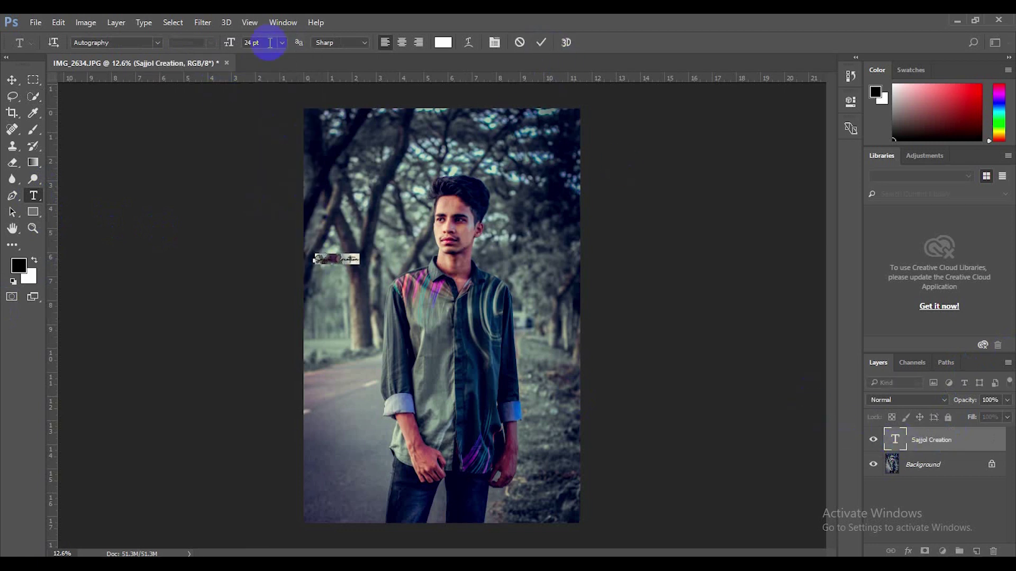
pyautogui.click(273, 215)
pyautogui.click(281, 43)
pyautogui.click(286, 228)
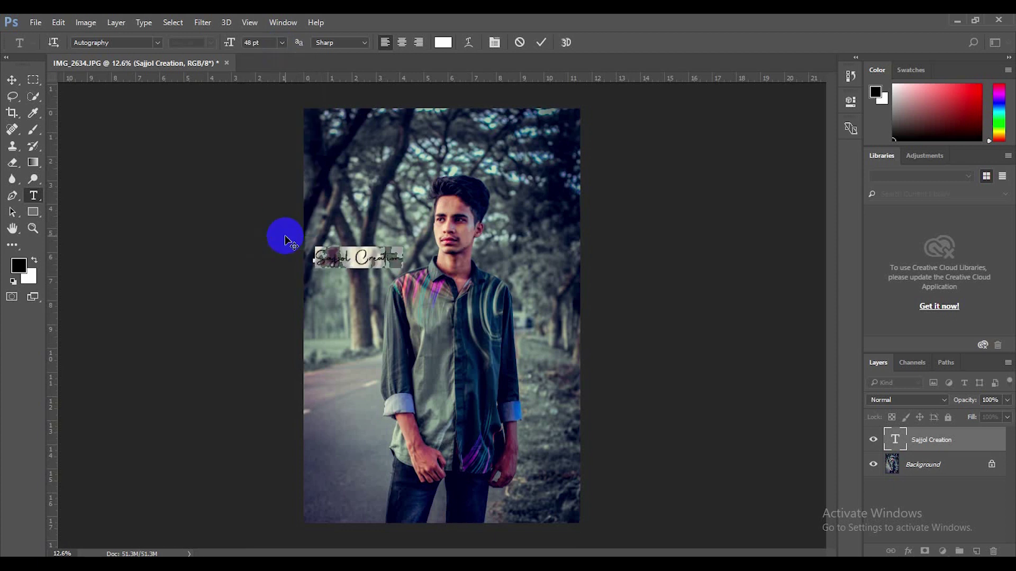
pyautogui.click(541, 42)
# Step: Move the watermark to the top-right and correct the 'Sajol Creation' spelling
pyautogui.click(11, 80)
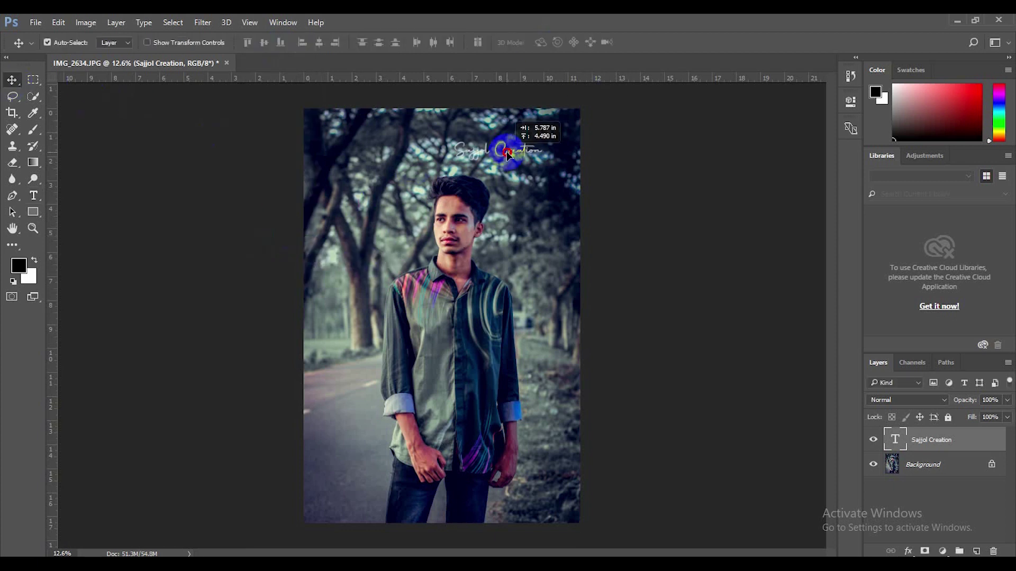
pyautogui.moveTo(369, 267); pyautogui.dragTo(546, 136)
pyautogui.doubleClick(895, 440)
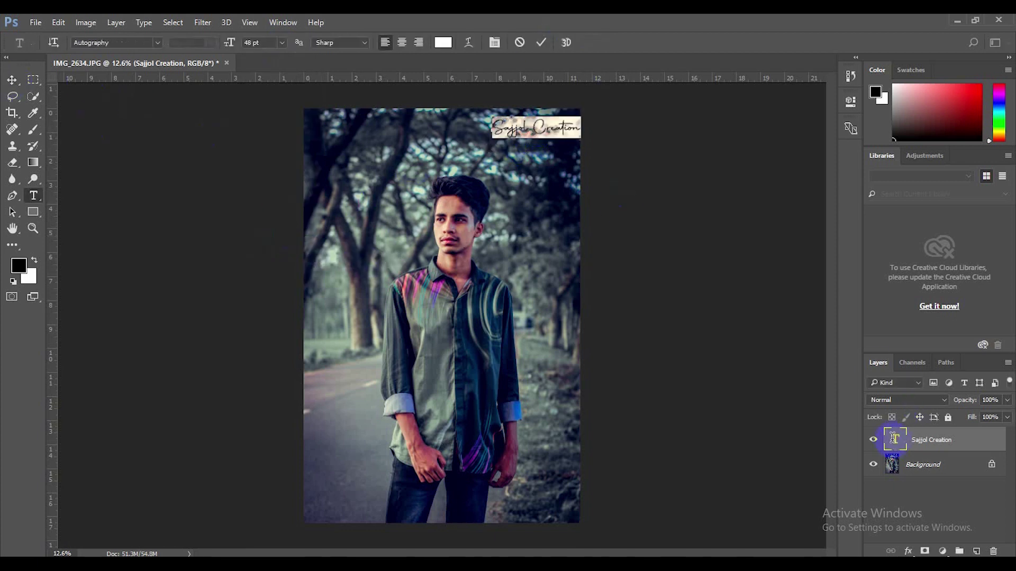
pyautogui.click(541, 43)
pyautogui.press('v')
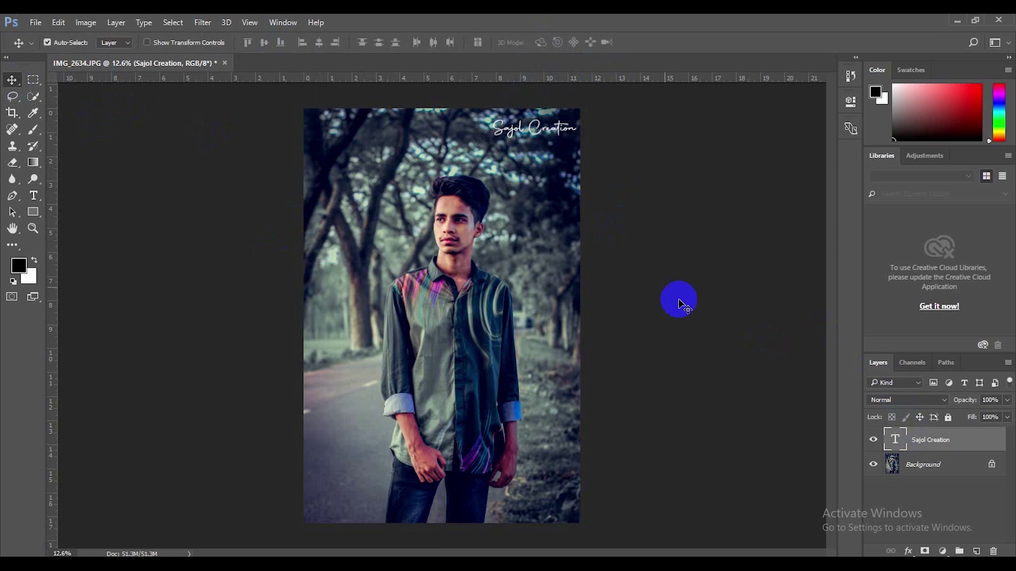
# Step: Recommit the watermark text and drag it to the photo's lower-left corner
pyautogui.doubleClick(895, 439)
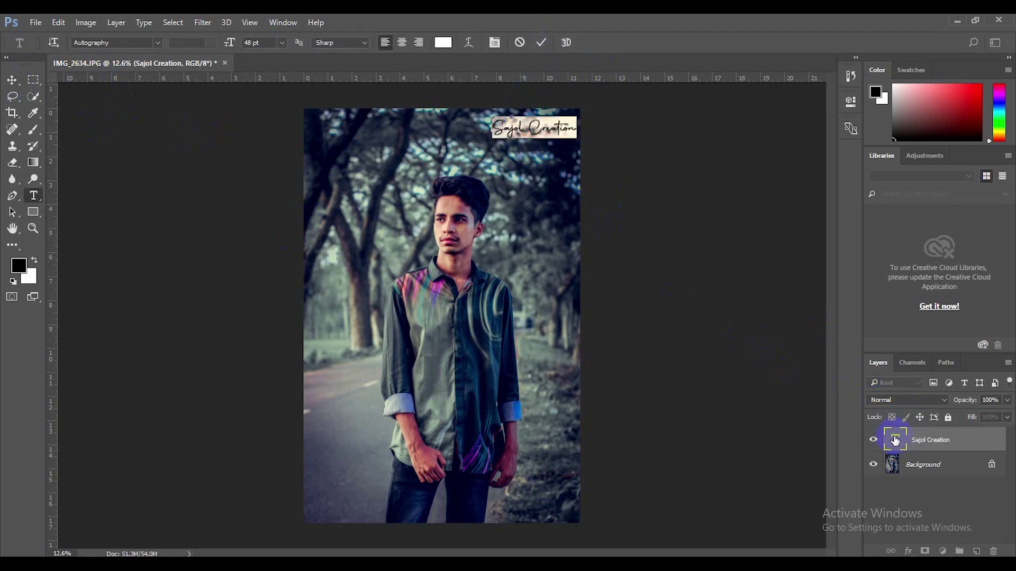
pyautogui.click(541, 42)
pyautogui.press('v')
pyautogui.moveTo(537, 125)
pyautogui.mouseDown()
pyautogui.moveTo(352, 126)
pyautogui.moveTo(523, 258)
pyautogui.moveTo(352, 290)
pyautogui.moveTo(329, 442)
pyautogui.moveTo(349, 435)
pyautogui.moveTo(341, 433)
pyautogui.moveTo(345, 457)
pyautogui.moveTo(373, 455)
pyautogui.moveTo(364, 441)
pyautogui.mouseUp()
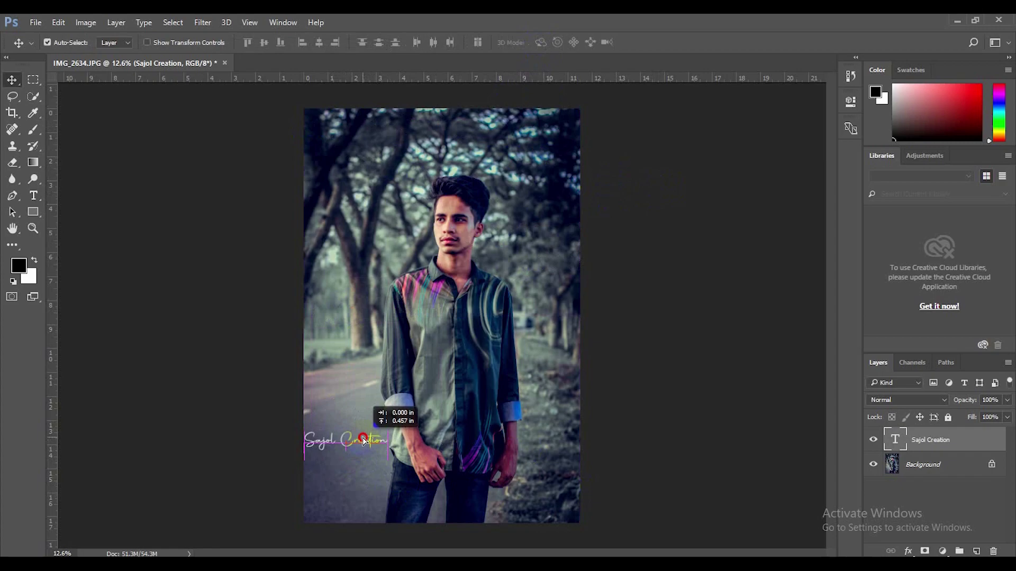